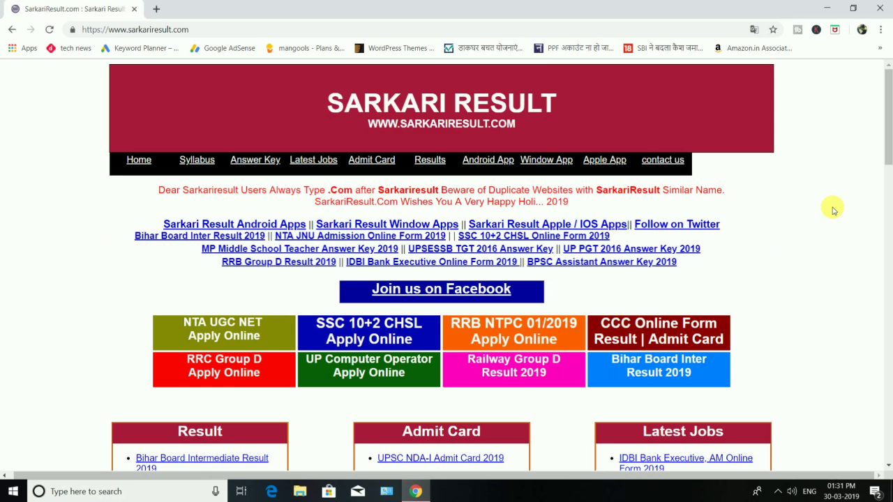
Step: Open the RRC Group D Apply Online posting from the Sarkari Result home page
{"action": "left_click_drag", "start_coordinate": [878, 165], "coordinate": [888, 142]}
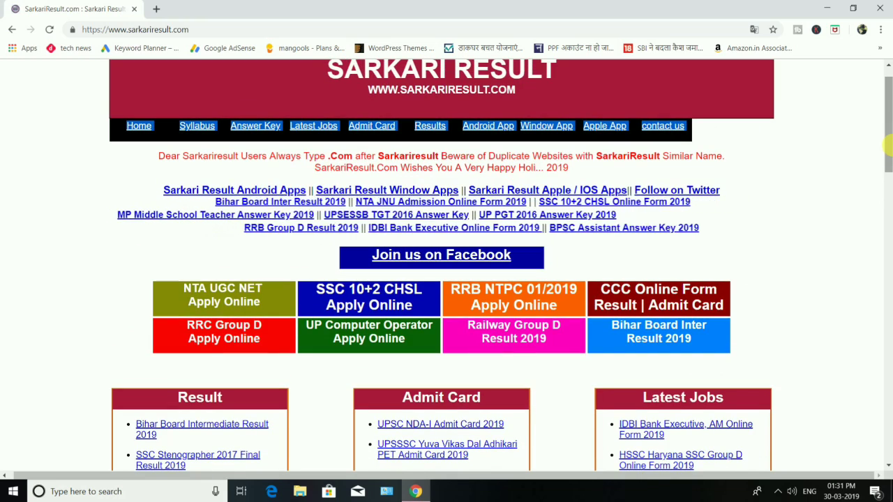
{"action": "left_click", "coordinate": [821, 172]}
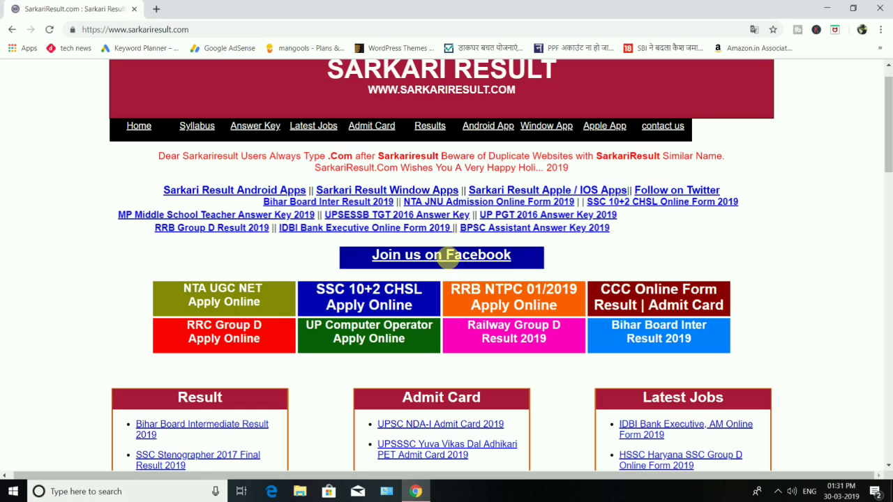
{"action": "left_click", "coordinate": [228, 338]}
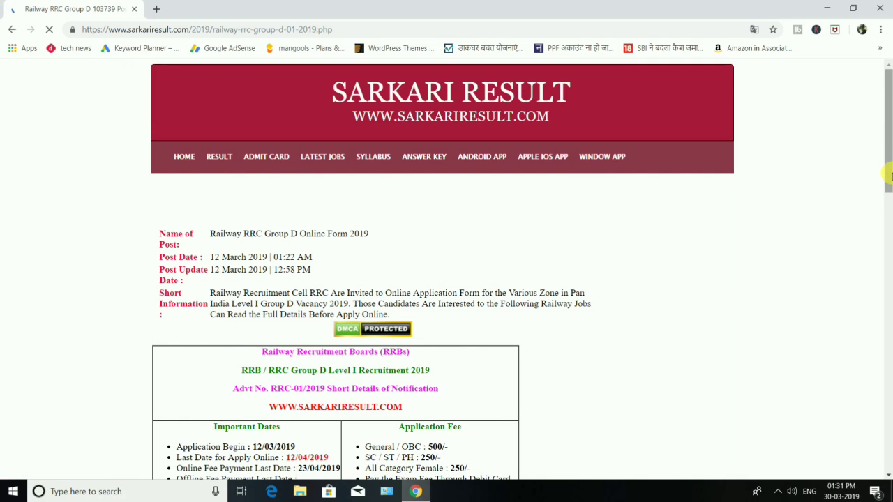
Step: Close the overlay ad and open the Apply Online link among the posting's useful links after reviewing dates, fees and vacancies
{"action": "scroll", "coordinate": [889, 168], "scroll_direction": "down", "scroll_amount": 2}
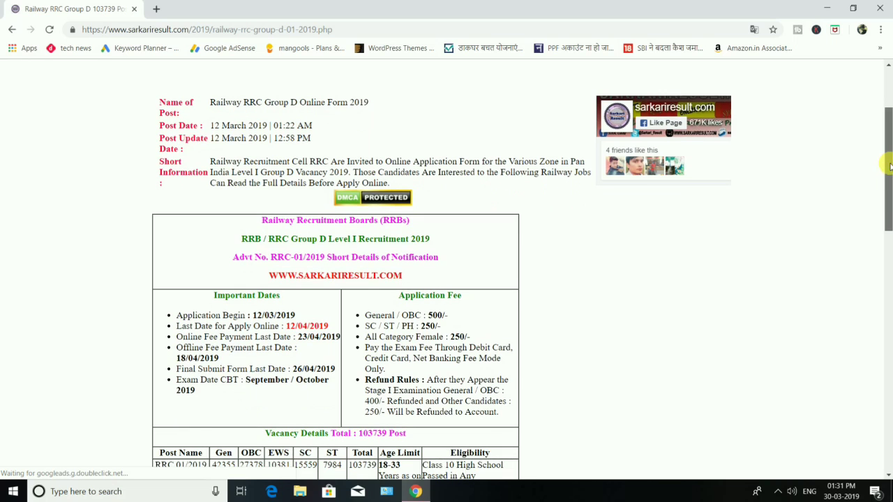
{"action": "scroll", "coordinate": [888, 148], "scroll_direction": "up", "scroll_amount": 1}
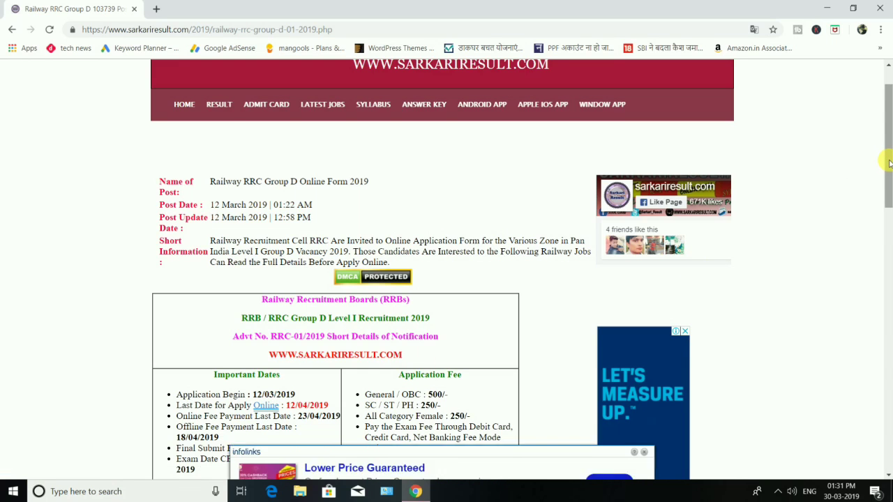
{"action": "left_click_drag", "start_coordinate": [889, 180], "coordinate": [890, 221]}
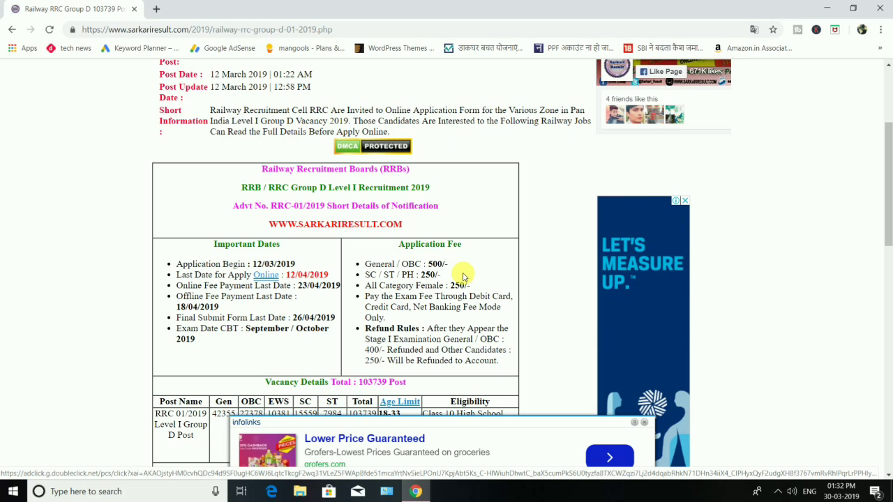
{"action": "left_click", "coordinate": [645, 427]}
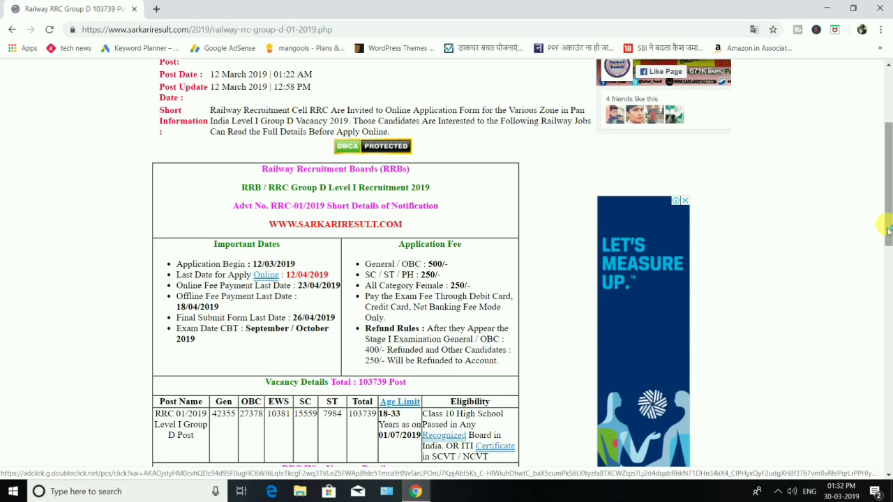
{"action": "left_click_drag", "start_coordinate": [888, 231], "coordinate": [889, 277]}
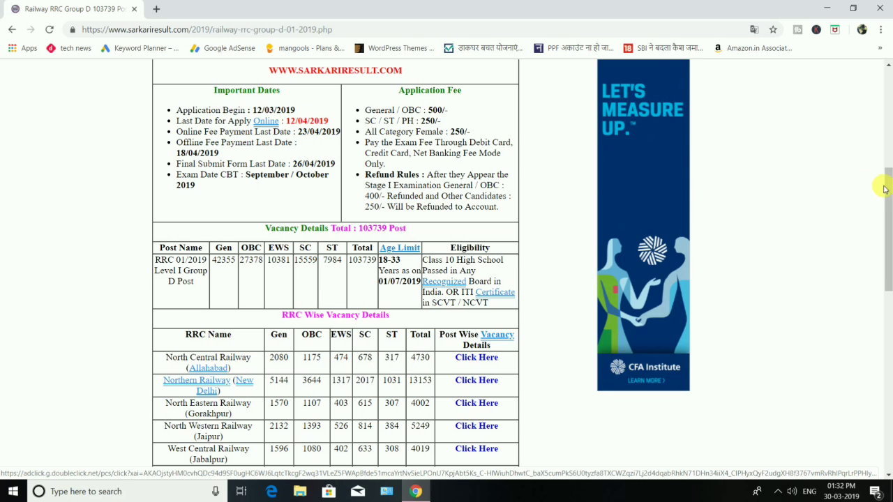
{"action": "left_click_drag", "start_coordinate": [888, 204], "coordinate": [888, 356]}
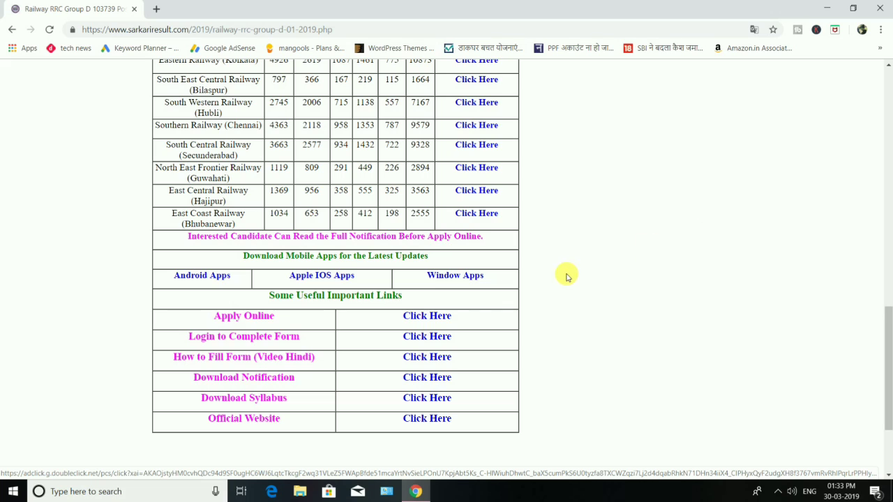
{"action": "left_click", "coordinate": [429, 319]}
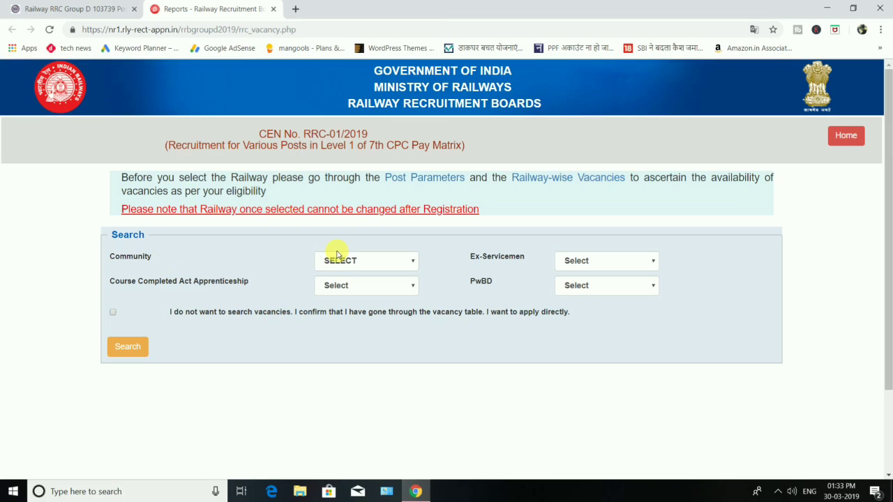
Step: Set the vacancy search's community to EWS, and Ex-Servicemen, Course Completed Act Apprenticeship and PwBD to NO
{"action": "left_click", "coordinate": [402, 268]}
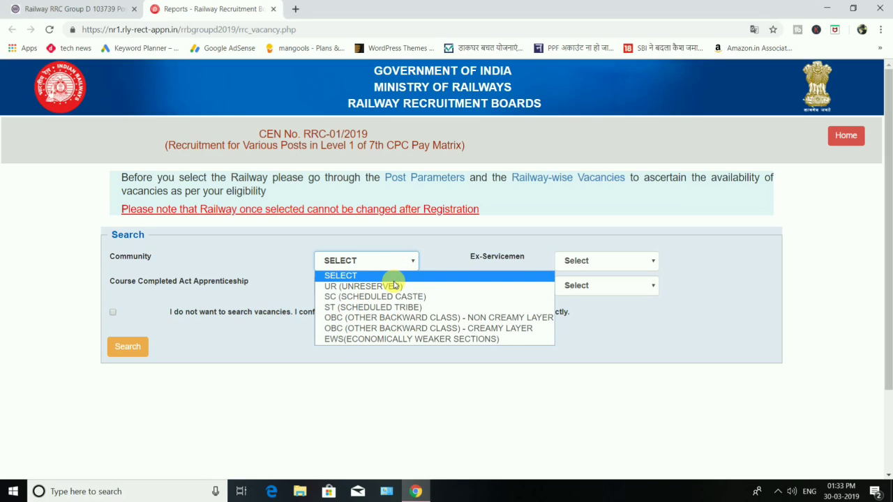
{"action": "left_click", "coordinate": [387, 340]}
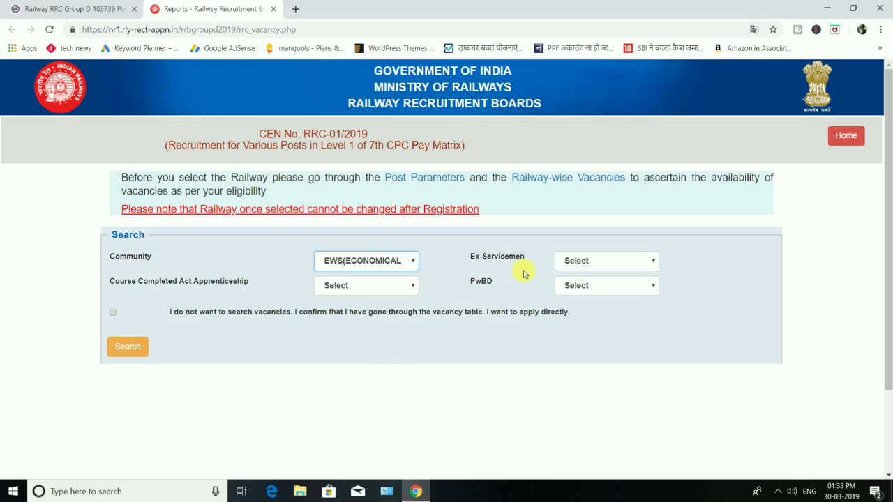
{"action": "left_click", "coordinate": [586, 260]}
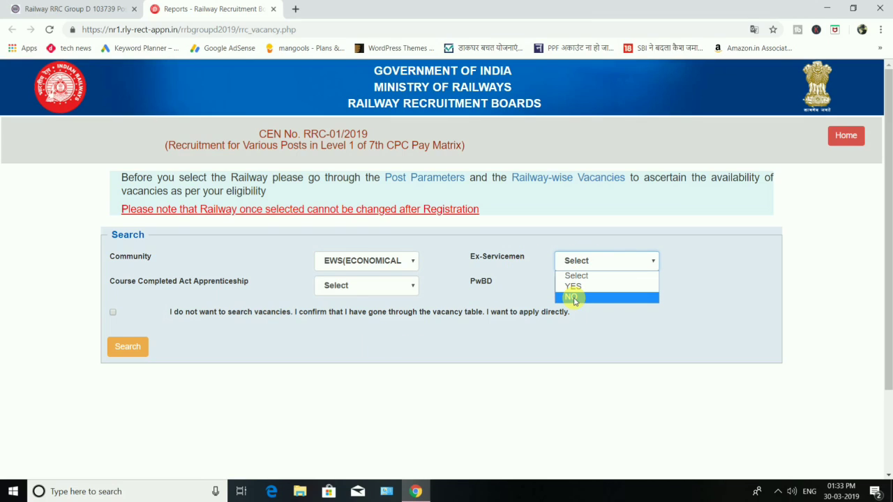
{"action": "left_click", "coordinate": [573, 298]}
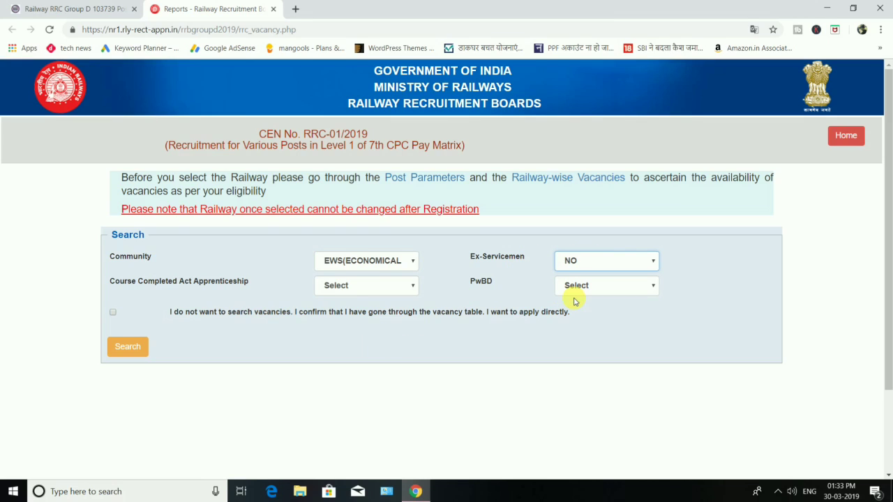
{"action": "left_click", "coordinate": [387, 290]}
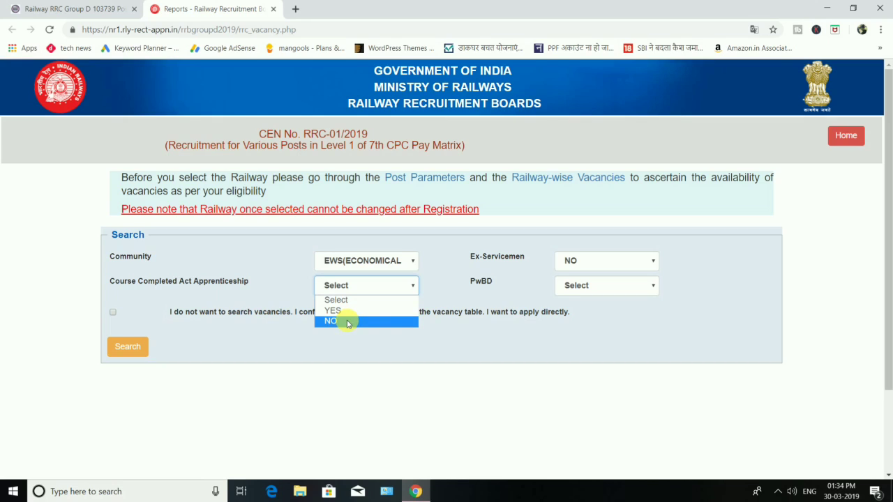
{"action": "left_click", "coordinate": [348, 323]}
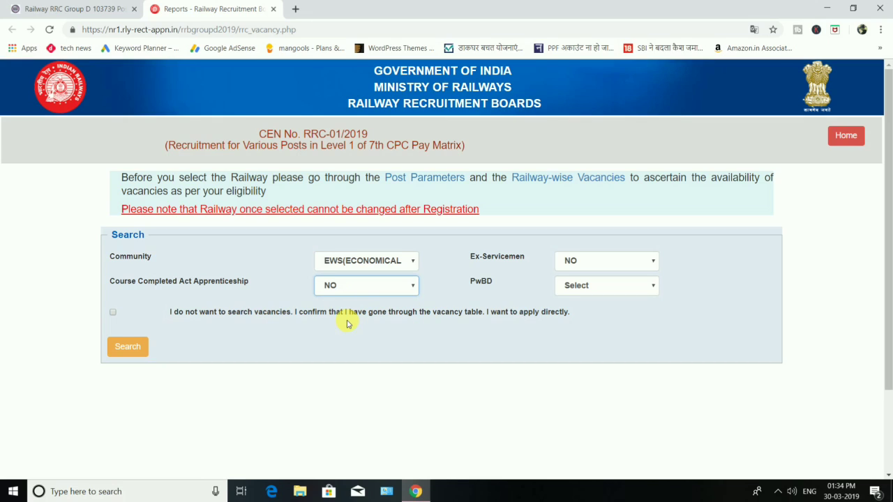
{"action": "left_click", "coordinate": [571, 287]}
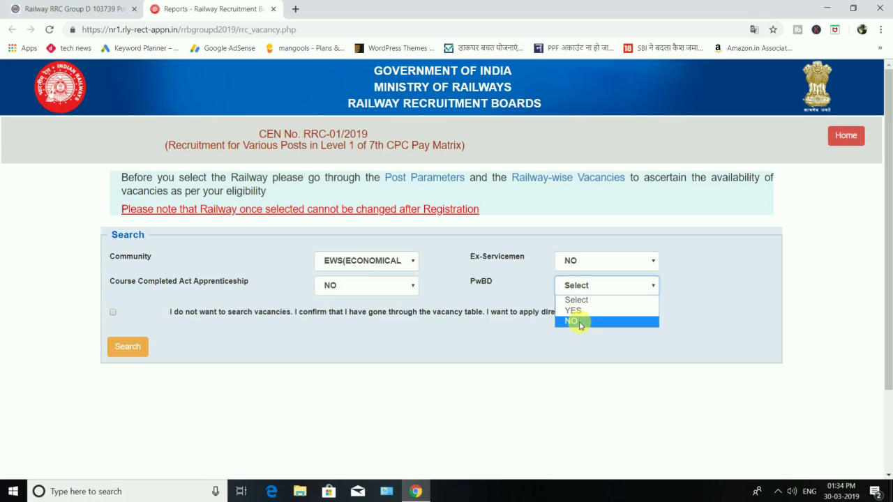
{"action": "left_click", "coordinate": [578, 321]}
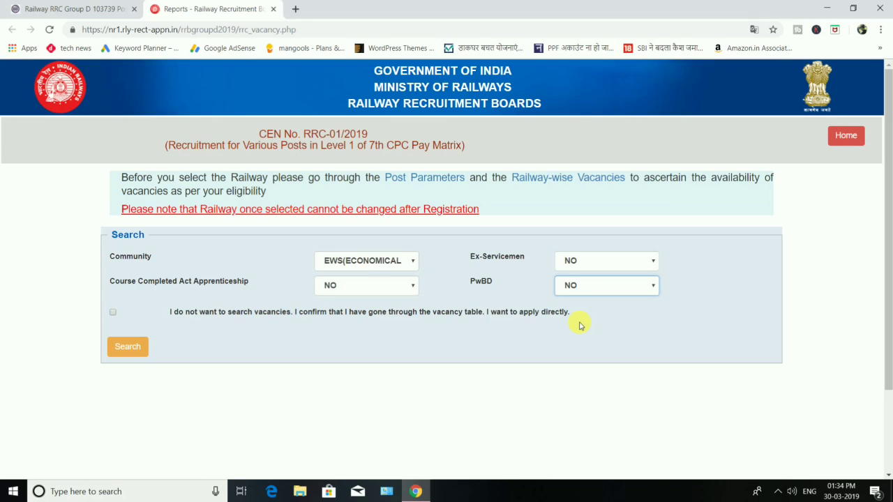
Step: Choose to apply directly without searching vacancies, then select and confirm Northern Railway (NEW DELHI)
{"action": "left_click", "coordinate": [113, 313]}
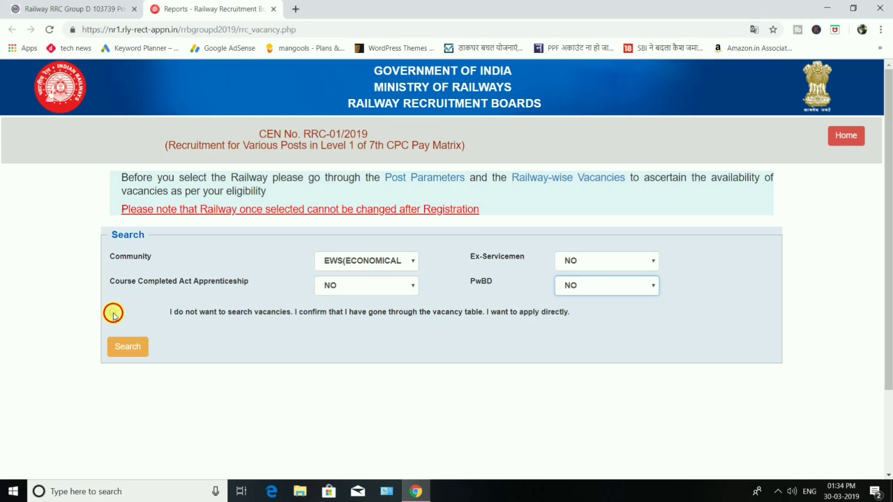
{"action": "left_click", "coordinate": [124, 347]}
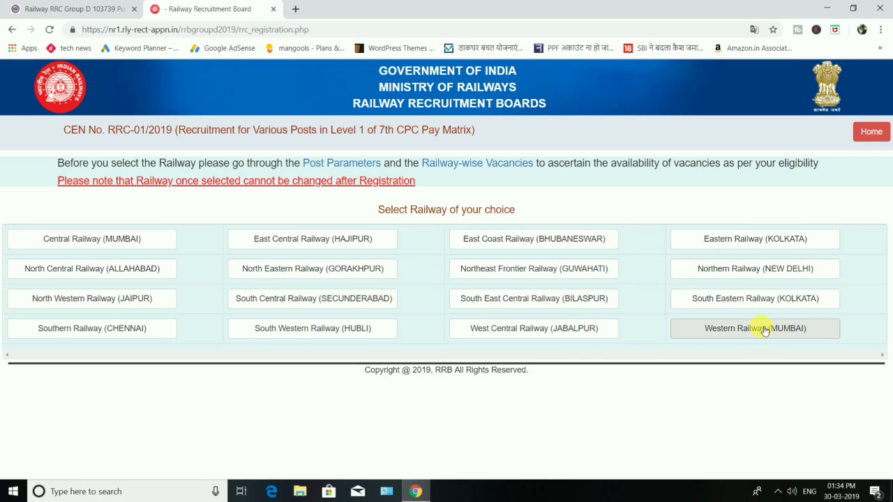
{"action": "left_click", "coordinate": [747, 274]}
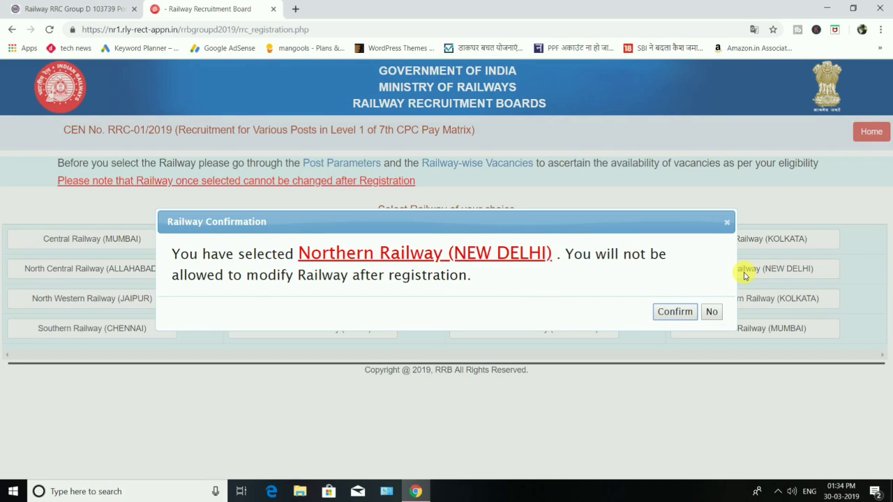
{"action": "left_click", "coordinate": [674, 312]}
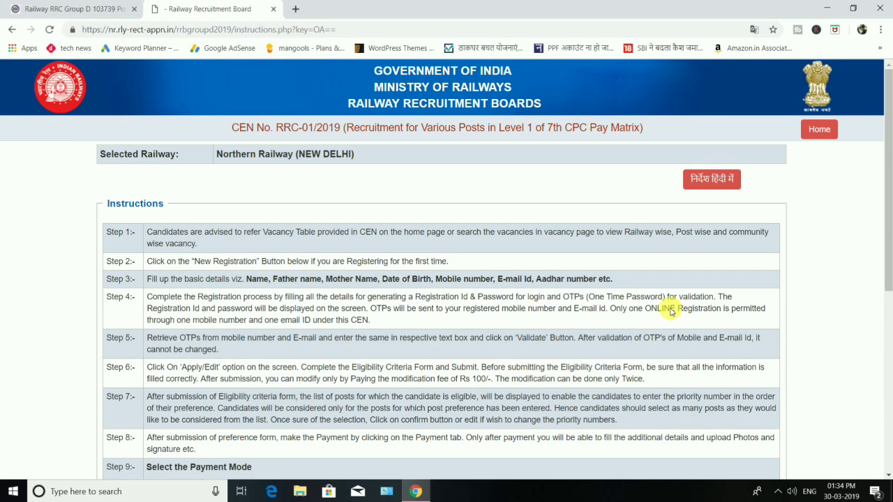
Step: Accept the statement at the end of the instructions and submit it to open the new registration form
{"action": "left_click_drag", "start_coordinate": [888, 236], "coordinate": [888, 416]}
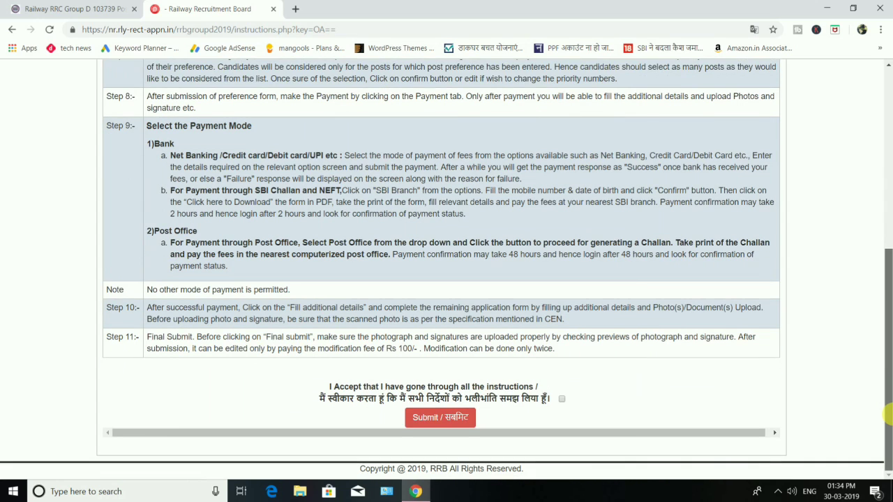
{"action": "left_click", "coordinate": [561, 400]}
{"action": "left_click", "coordinate": [461, 417]}
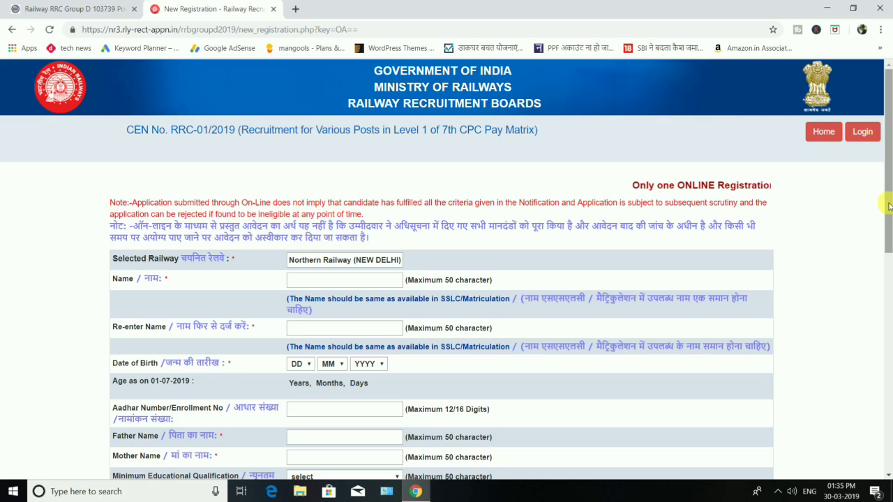
Step: Examine the registration form's personal and education fields, including the choices for minimum qualification, 10th board and year of passing
{"action": "left_click_drag", "start_coordinate": [889, 217], "coordinate": [889, 245]}
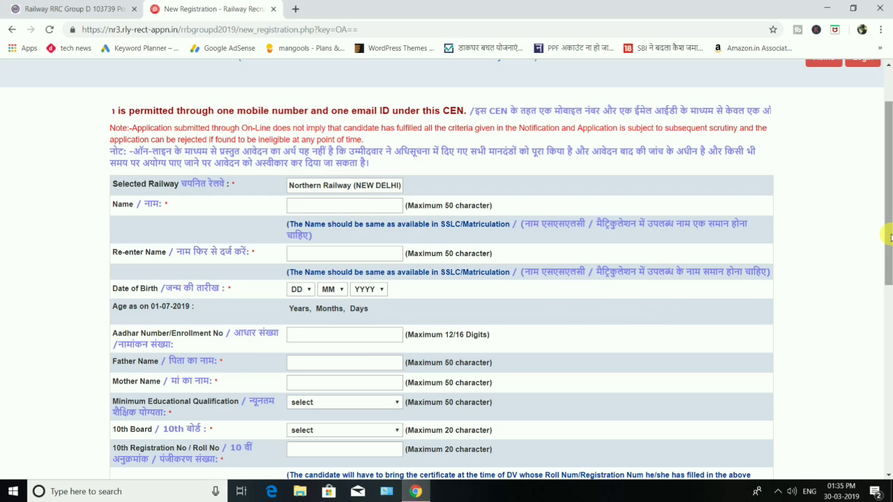
{"action": "left_click_drag", "start_coordinate": [887, 235], "coordinate": [887, 277]}
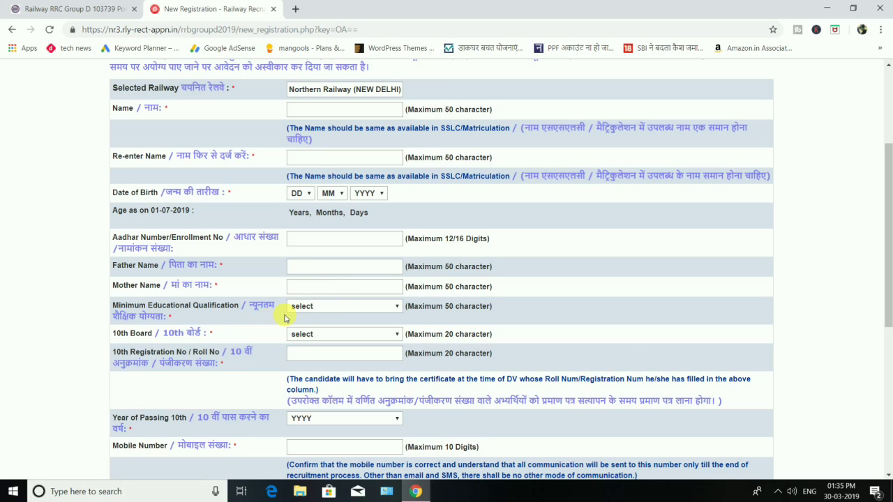
{"action": "left_click", "coordinate": [316, 310]}
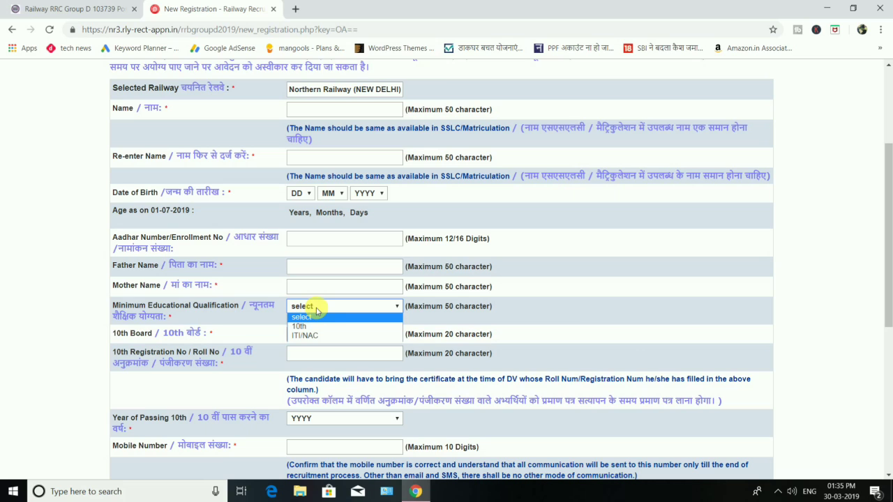
{"action": "left_click", "coordinate": [273, 331]}
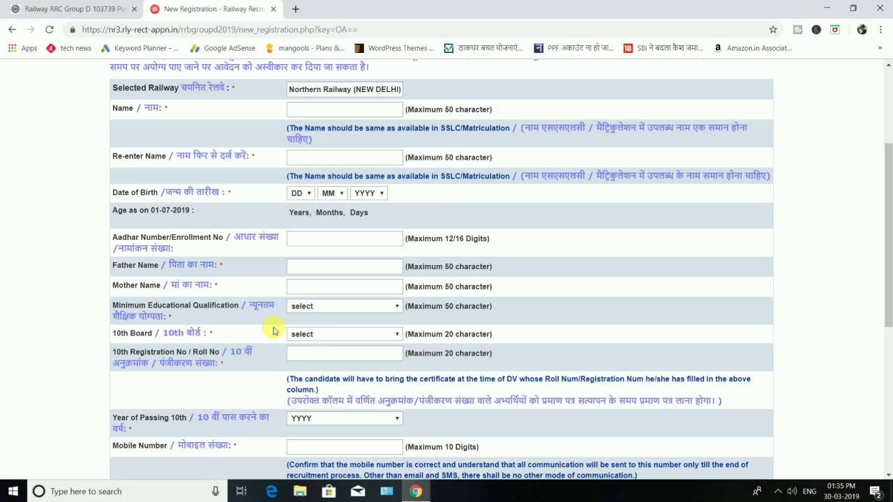
{"action": "left_click", "coordinate": [309, 335]}
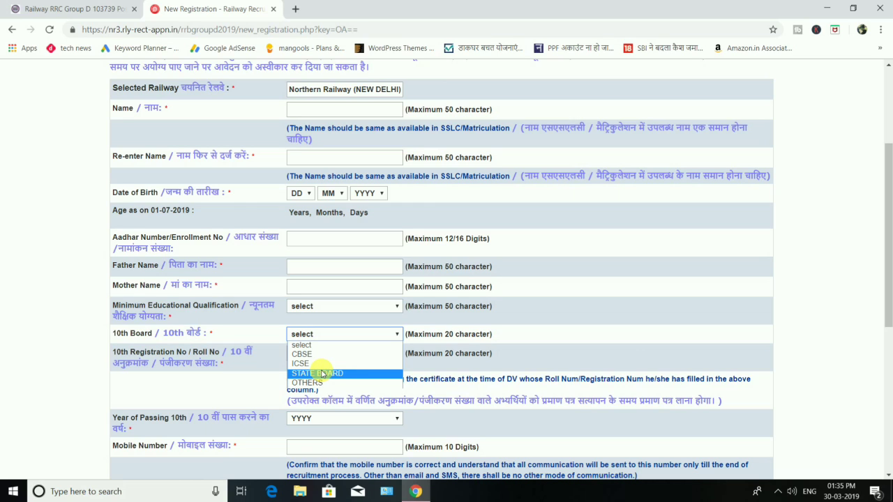
{"action": "left_click", "coordinate": [243, 384]}
{"action": "left_click", "coordinate": [291, 372]}
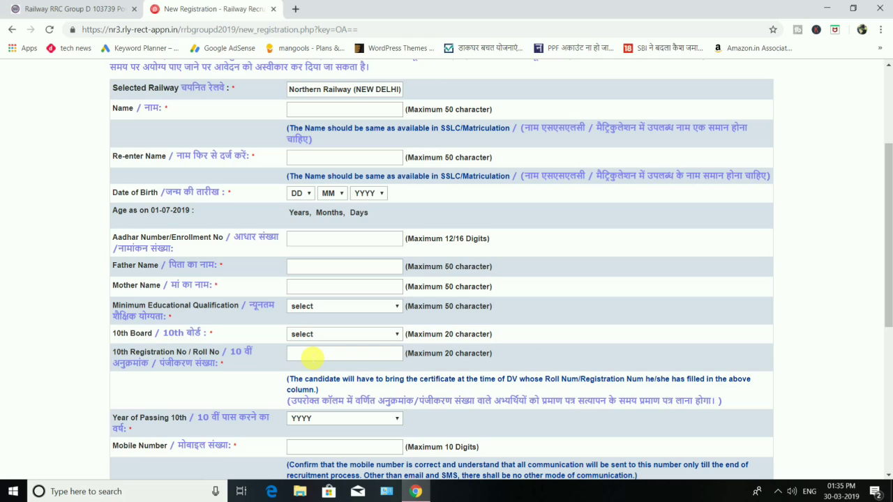
{"action": "left_click", "coordinate": [311, 358]}
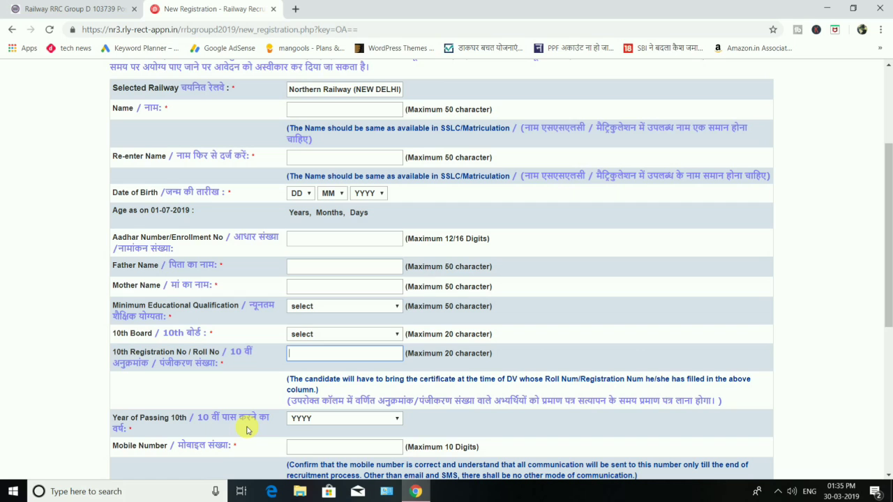
{"action": "left_click", "coordinate": [309, 418]}
Step: Examine the mobile number, email and re-entry fields further down the registration form
{"action": "left_click", "coordinate": [888, 185]}
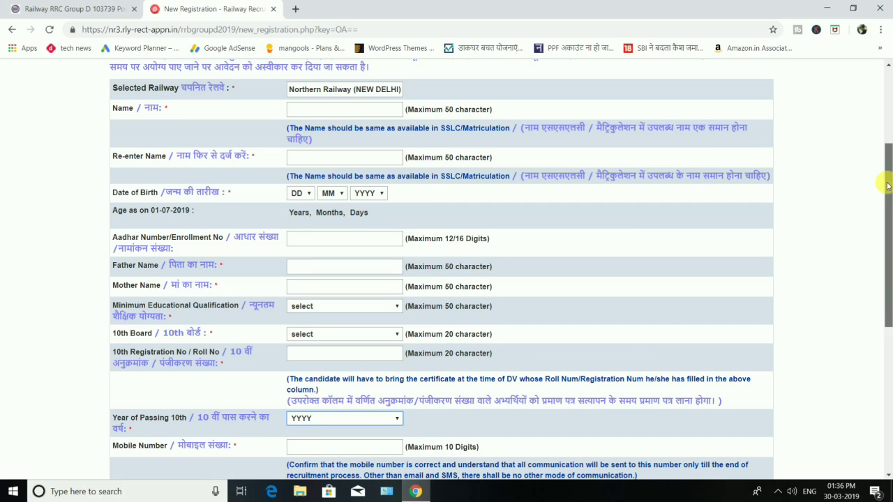
{"action": "left_click_drag", "start_coordinate": [888, 185], "coordinate": [888, 257]}
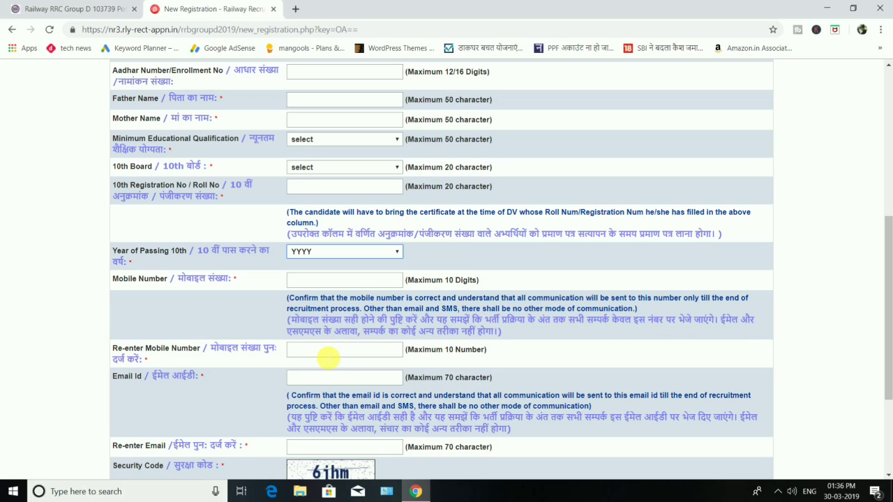
{"action": "left_click", "coordinate": [225, 378]}
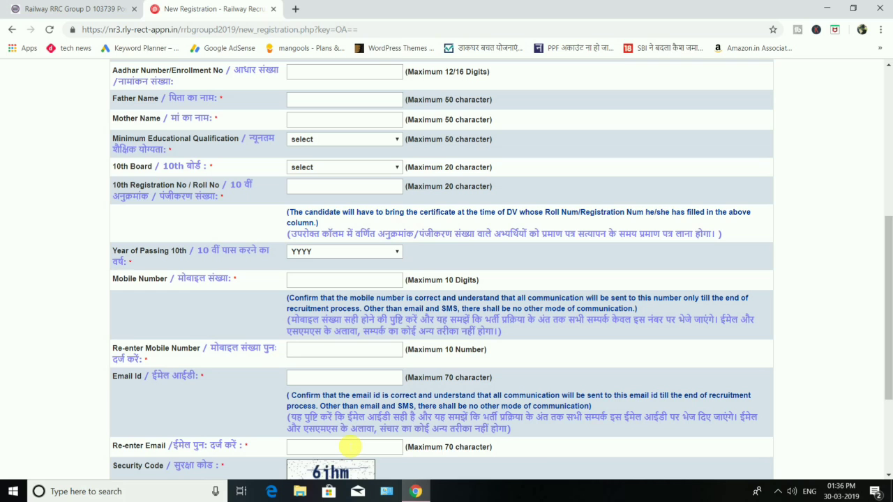
{"action": "left_click", "coordinate": [349, 447]}
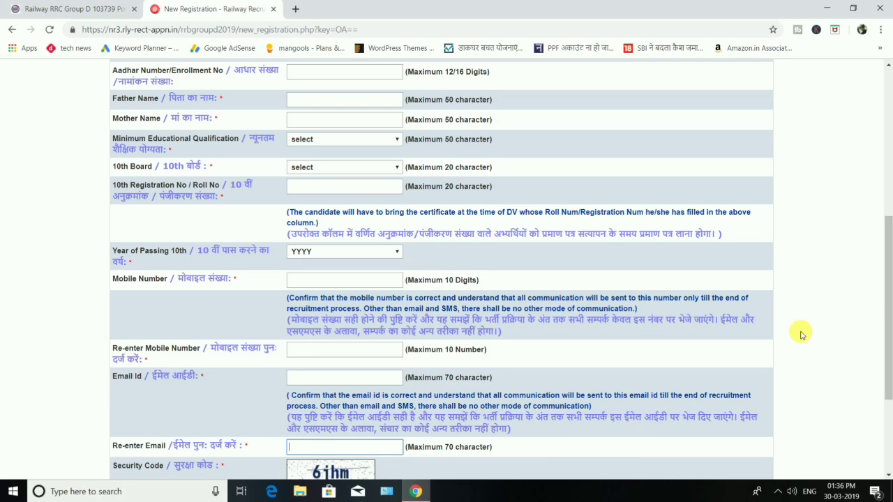
Step: Complete the registration fields with 2008 as the year of passing, enter the security code, accept the declaration, then submit and confirm the details
{"action": "left_click_drag", "start_coordinate": [883, 299], "coordinate": [887, 372]}
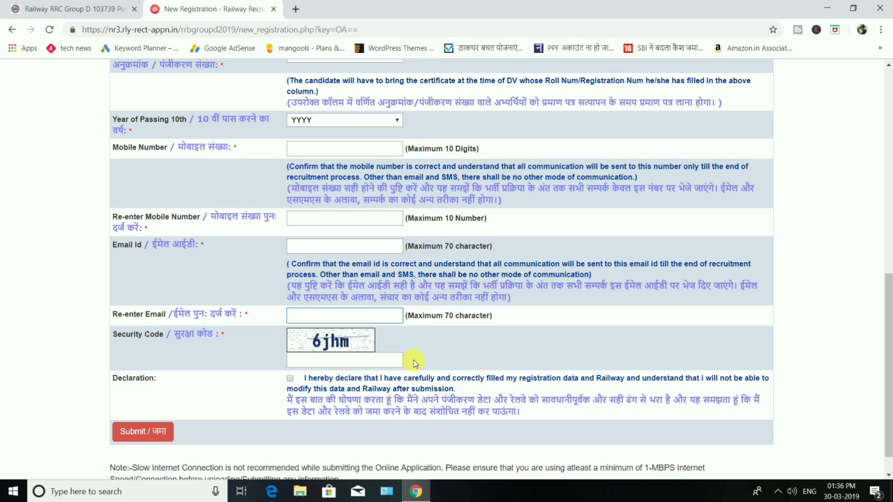
{"action": "left_click", "coordinate": [373, 360]}
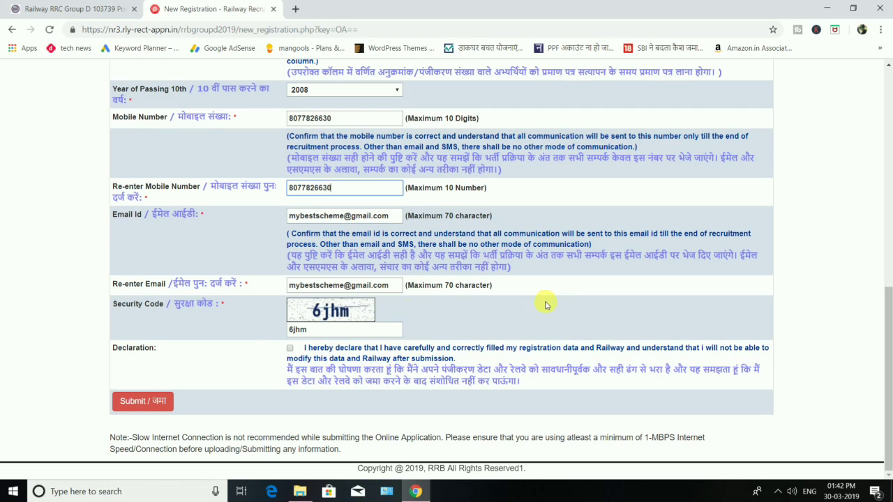
{"action": "left_click", "coordinate": [291, 349]}
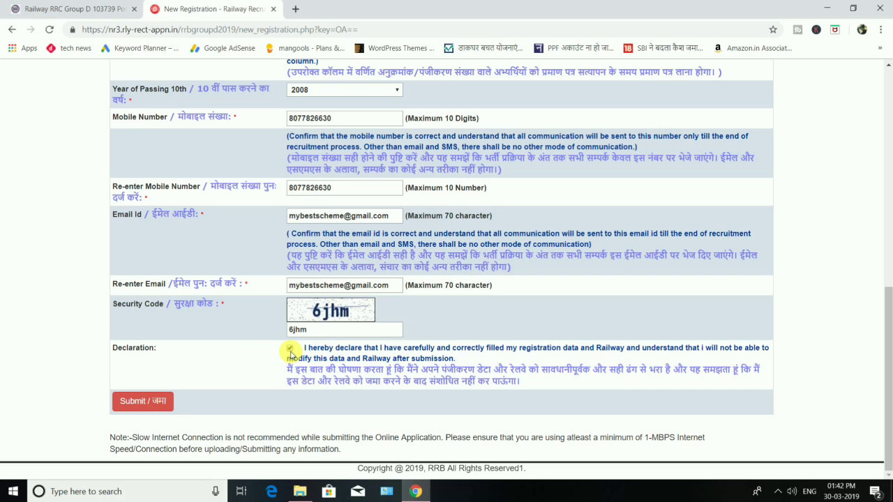
{"action": "left_click", "coordinate": [139, 402]}
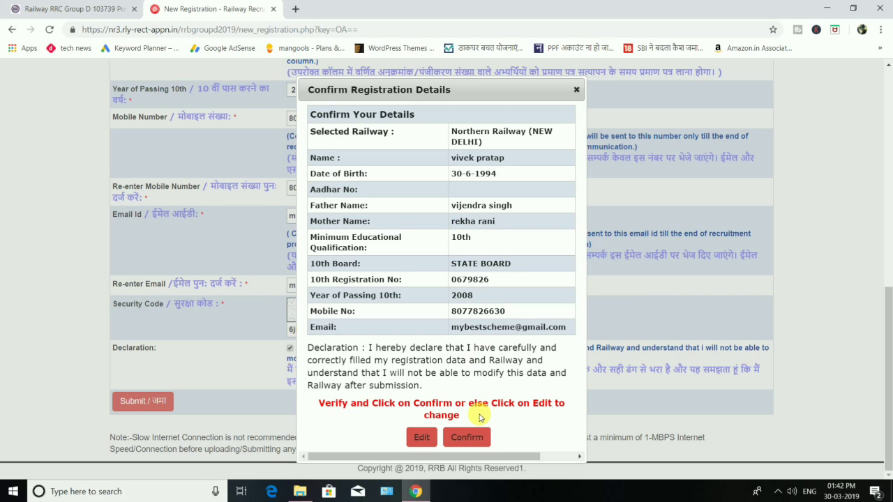
{"action": "left_click", "coordinate": [466, 437]}
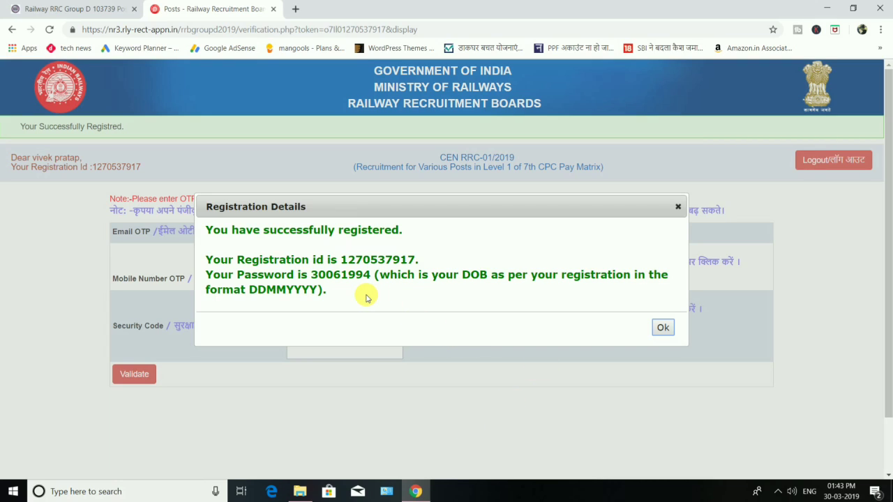
Step: Enter the email OTP, mobile OTP and security code to validate the contact details, then open the application form from the application status page
{"action": "left_click", "coordinate": [662, 328]}
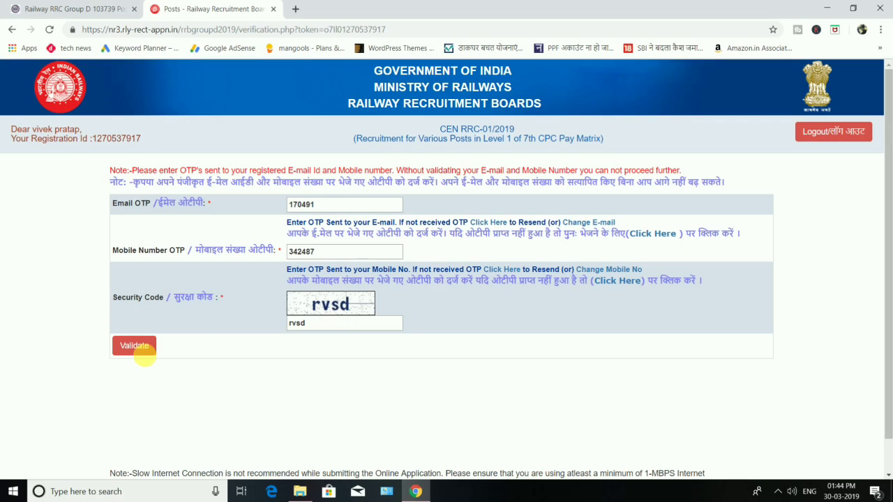
{"action": "left_click", "coordinate": [134, 346]}
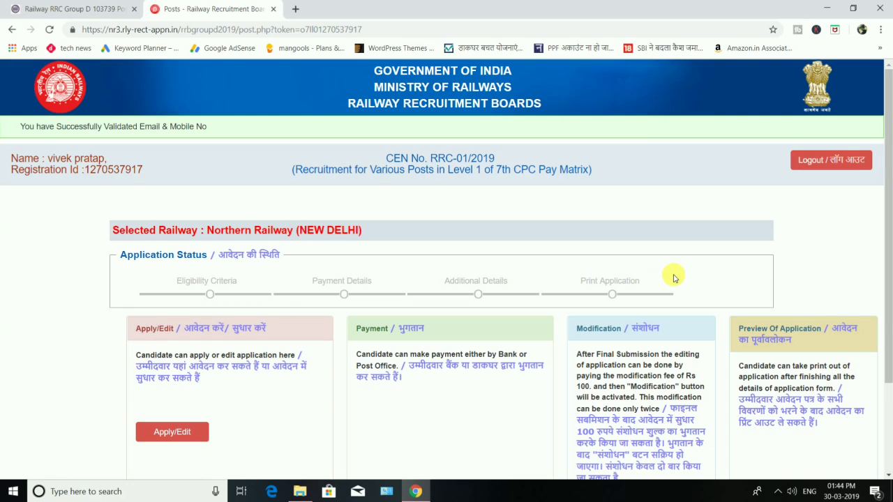
{"action": "left_click_drag", "start_coordinate": [885, 223], "coordinate": [884, 304]}
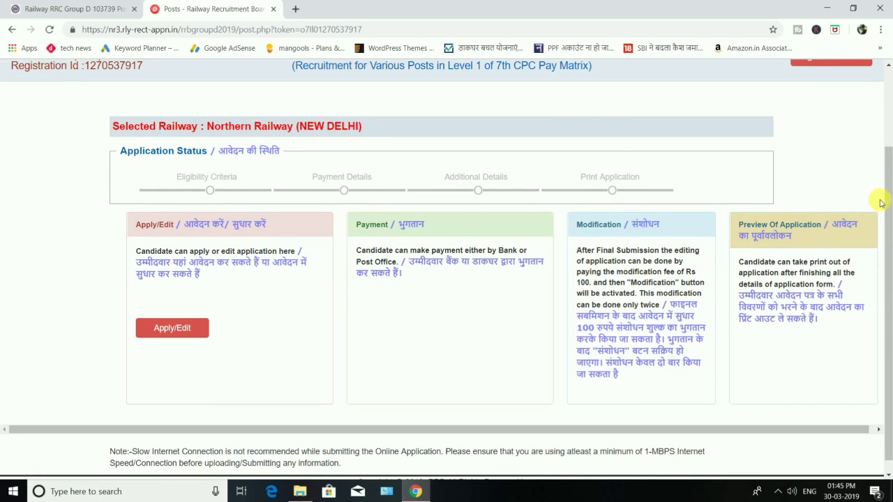
{"action": "left_click_drag", "start_coordinate": [885, 230], "coordinate": [882, 158]}
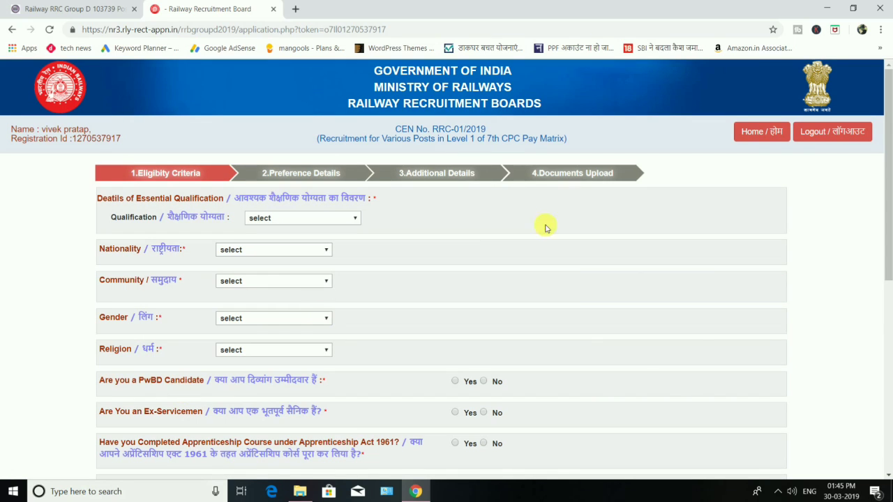
Step: Examine the choices offered for qualification, nationality, community and religion in the eligibility criteria
{"action": "left_click_drag", "start_coordinate": [889, 199], "coordinate": [890, 203]}
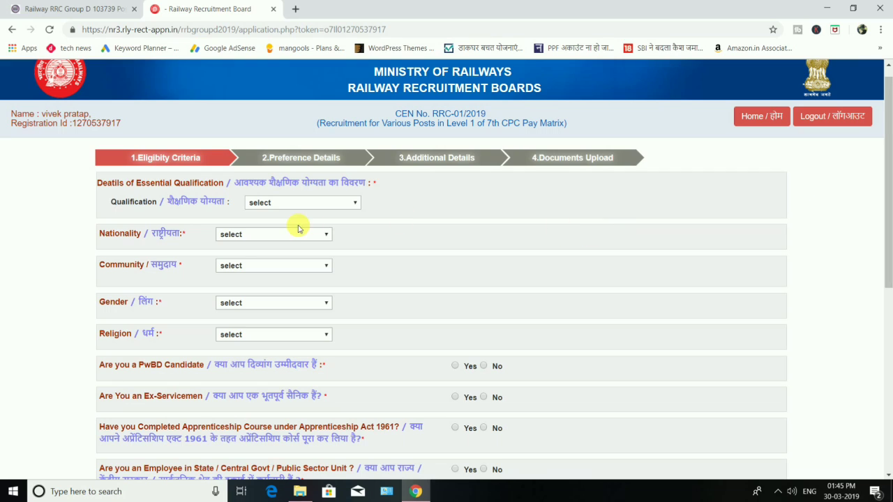
{"action": "left_click", "coordinate": [268, 203]}
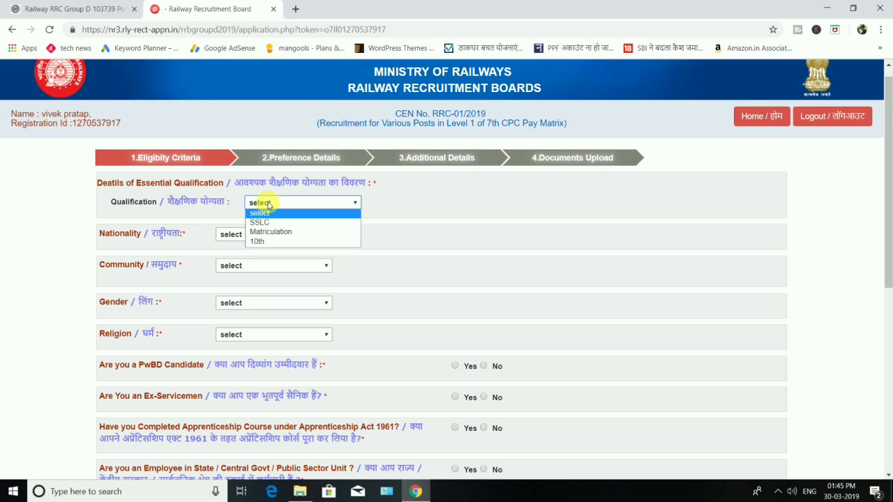
{"action": "left_click", "coordinate": [224, 210]}
{"action": "left_click", "coordinate": [249, 238]}
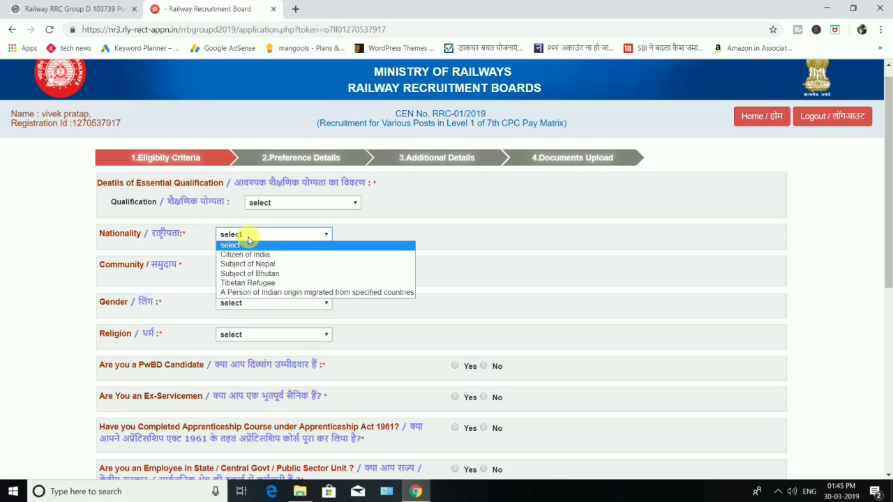
{"action": "left_click", "coordinate": [314, 224]}
{"action": "left_click", "coordinate": [289, 267]}
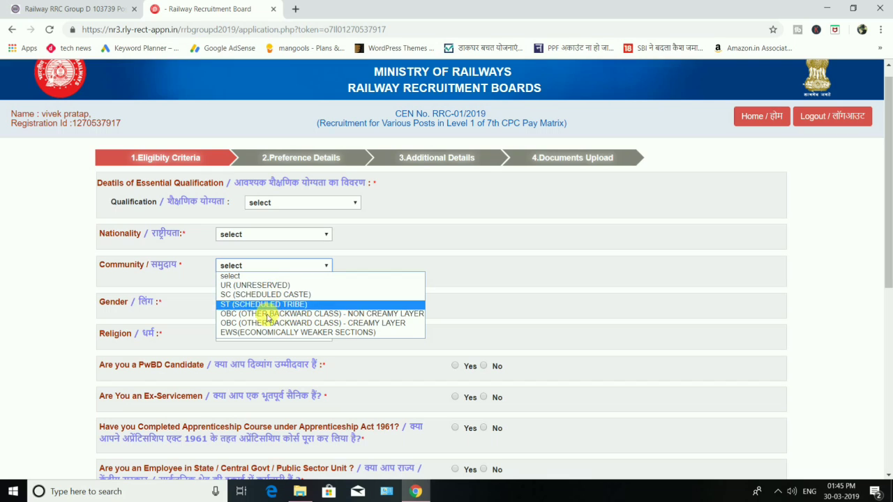
{"action": "left_click", "coordinate": [438, 231]}
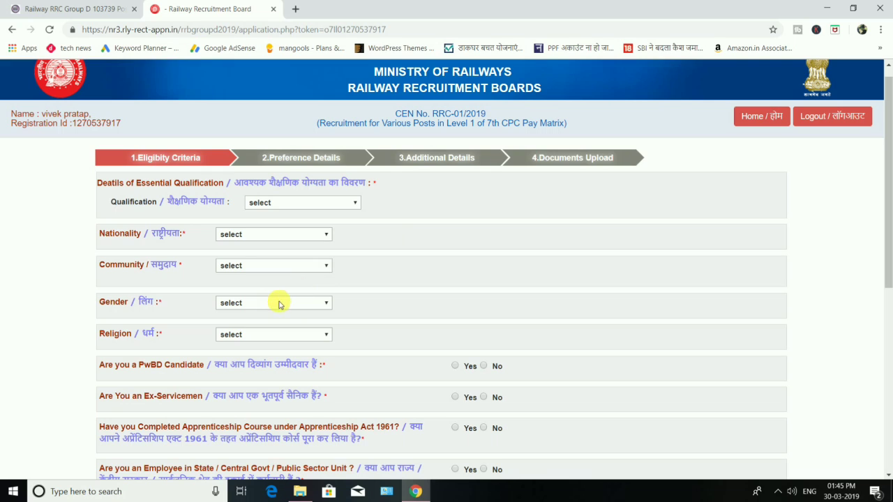
{"action": "left_click", "coordinate": [265, 336]}
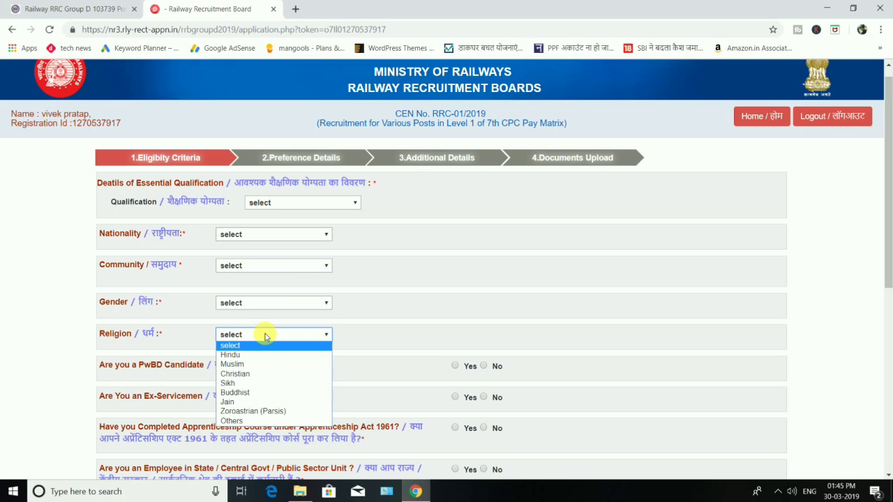
{"action": "left_click", "coordinate": [422, 266]}
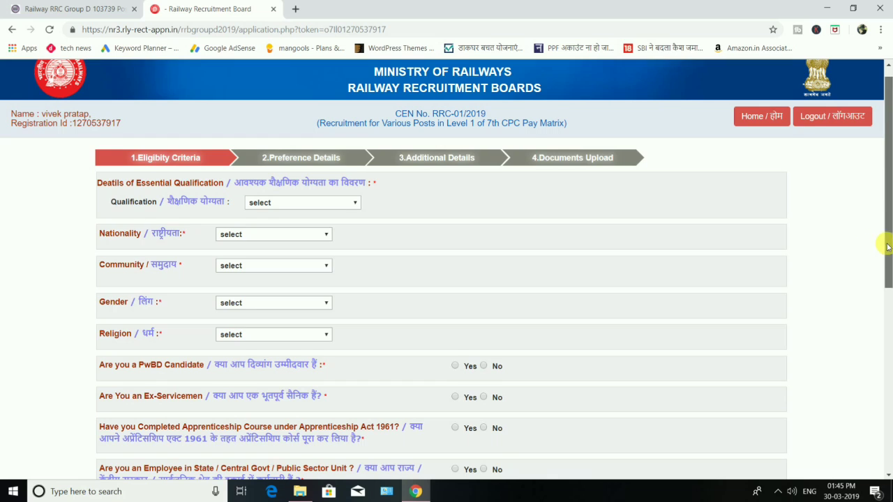
Step: Fill in the eligibility criteria, answering No for apprenticeship, government employment, age relaxation and low family income; enter the security code, then submit and confirm
{"action": "left_click_drag", "start_coordinate": [884, 243], "coordinate": [886, 306]}
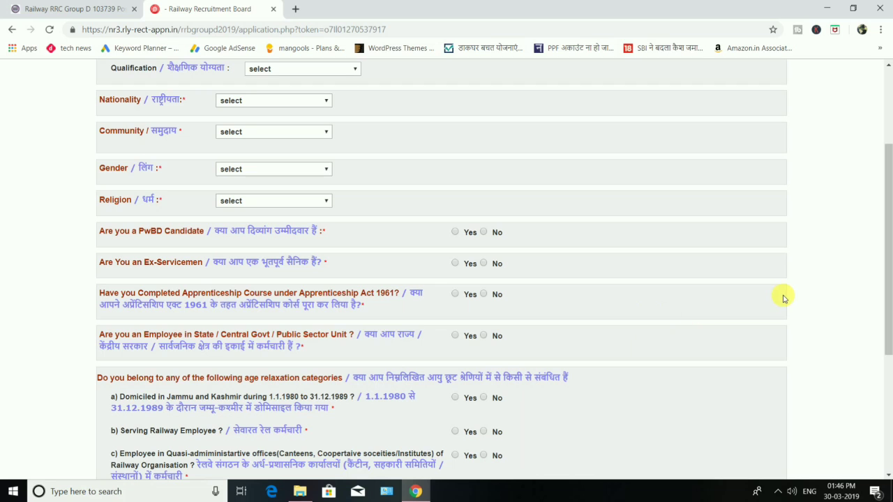
{"action": "left_click_drag", "start_coordinate": [887, 270], "coordinate": [889, 360]}
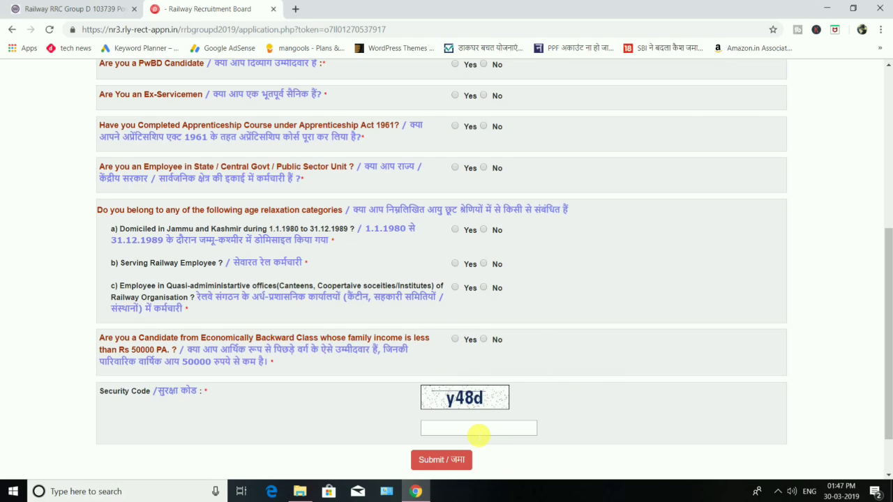
{"action": "left_click", "coordinate": [479, 433]}
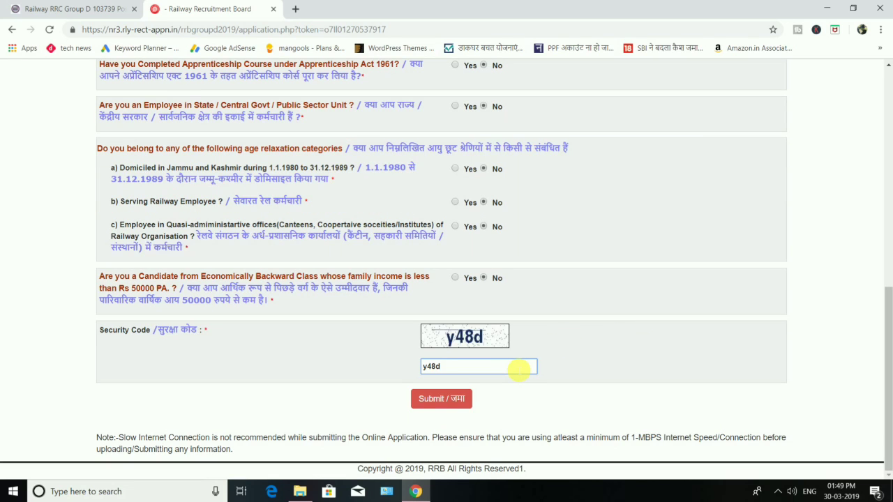
{"action": "left_click", "coordinate": [434, 399]}
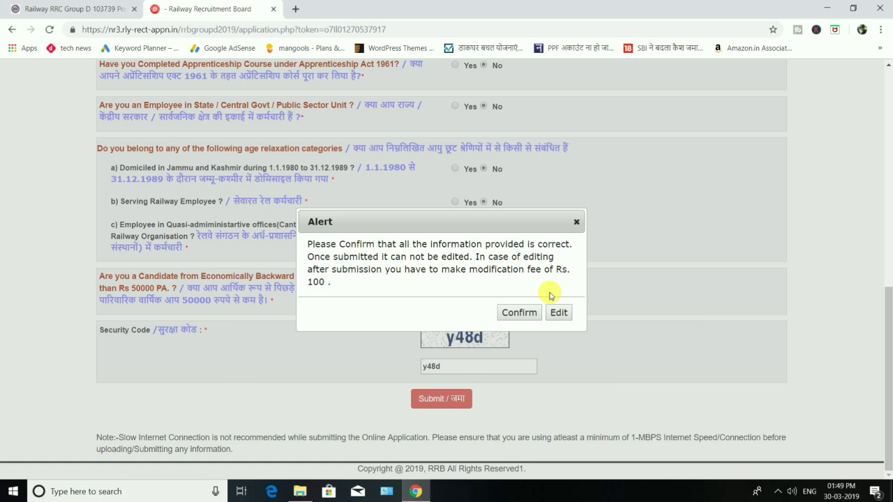
{"action": "left_click", "coordinate": [519, 313]}
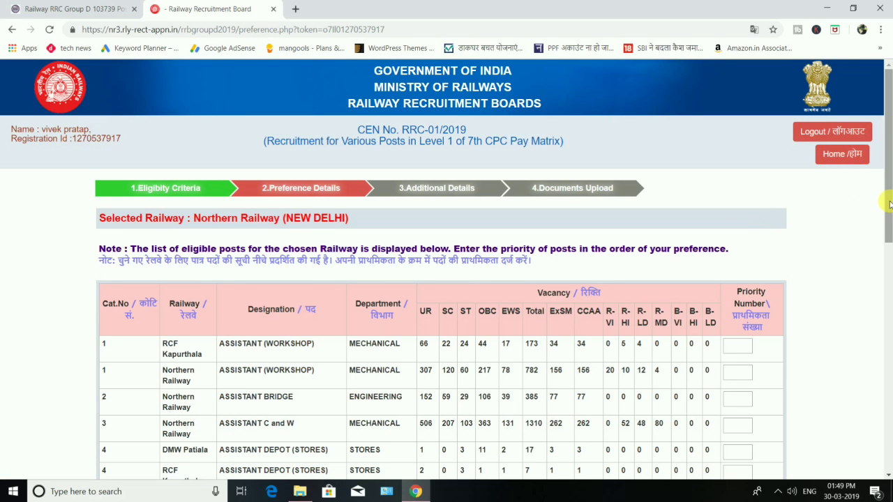
Step: Rank the eligible posts from 1 to 21, with ASSISTANT C and W as 1 and Northern Railway ASSISTANT (WORKSHOP) as 2
{"action": "left_click_drag", "start_coordinate": [887, 203], "coordinate": [888, 269]}
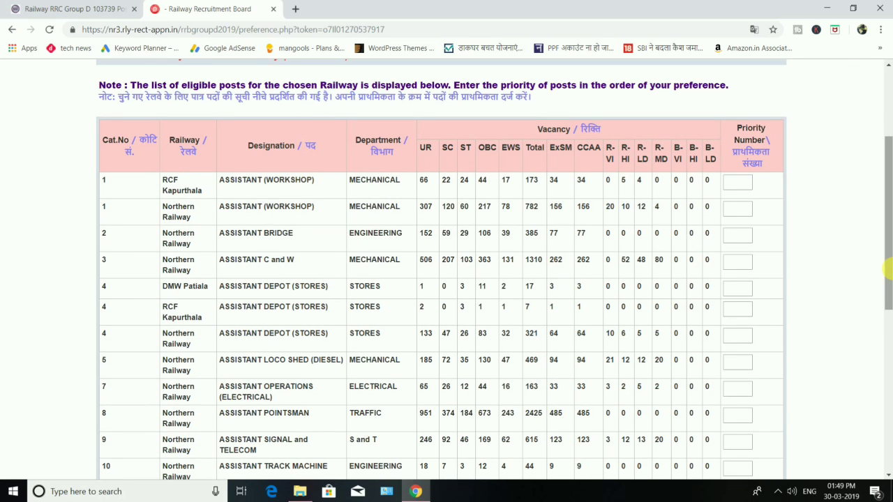
{"action": "left_click_drag", "start_coordinate": [888, 262], "coordinate": [887, 296]}
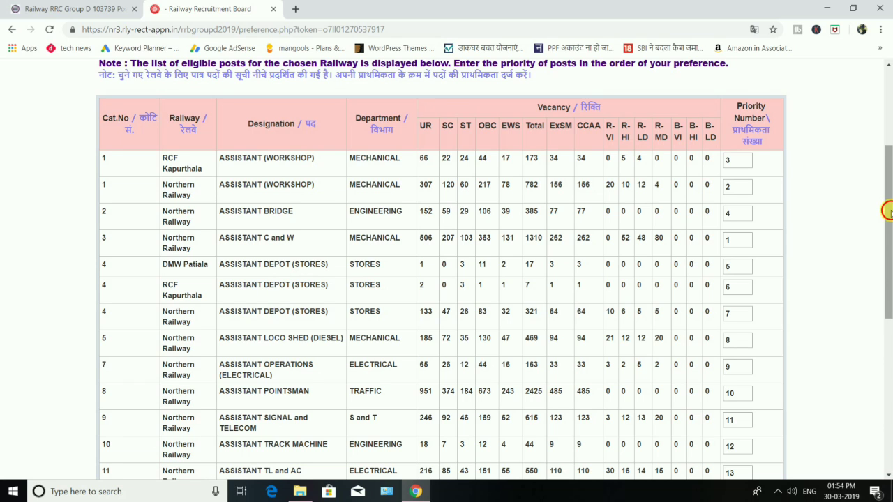
{"action": "left_click_drag", "start_coordinate": [890, 208], "coordinate": [890, 230]}
{"action": "left_click_drag", "start_coordinate": [887, 285], "coordinate": [887, 251]}
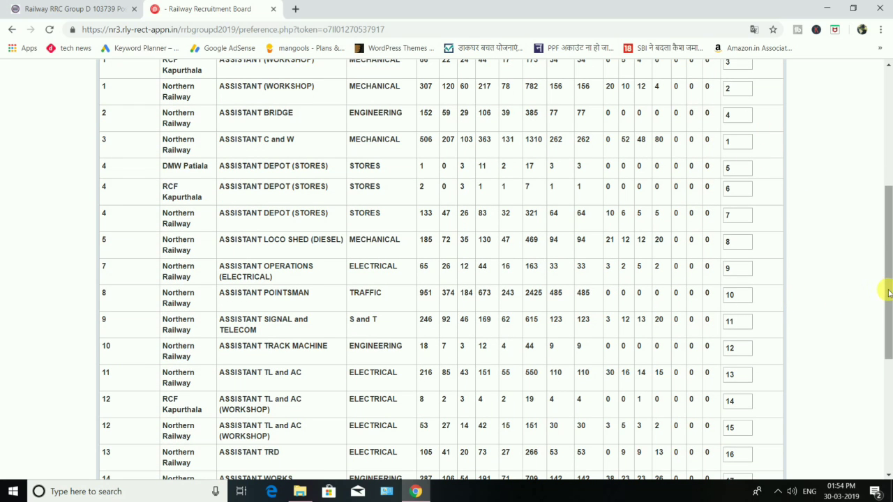
{"action": "left_click_drag", "start_coordinate": [886, 309], "coordinate": [887, 403]}
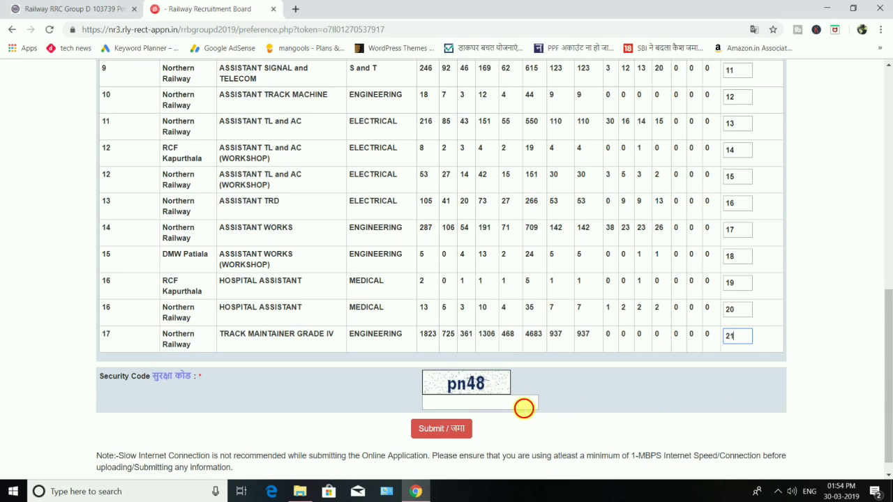
Step: Enter the displayed security code below the post list and submit the preferences
{"action": "left_click", "coordinate": [524, 408]}
{"action": "type", "text": "p"}
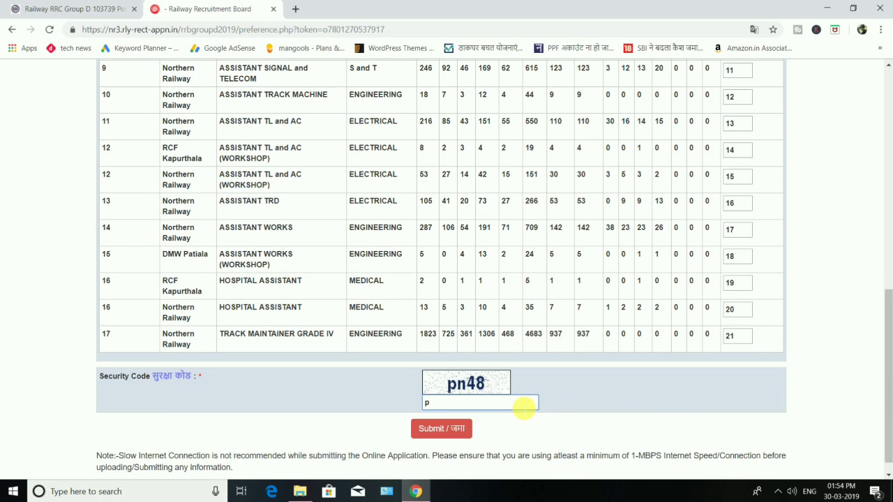
{"action": "type", "text": "n48"}
{"action": "left_click", "coordinate": [445, 430]}
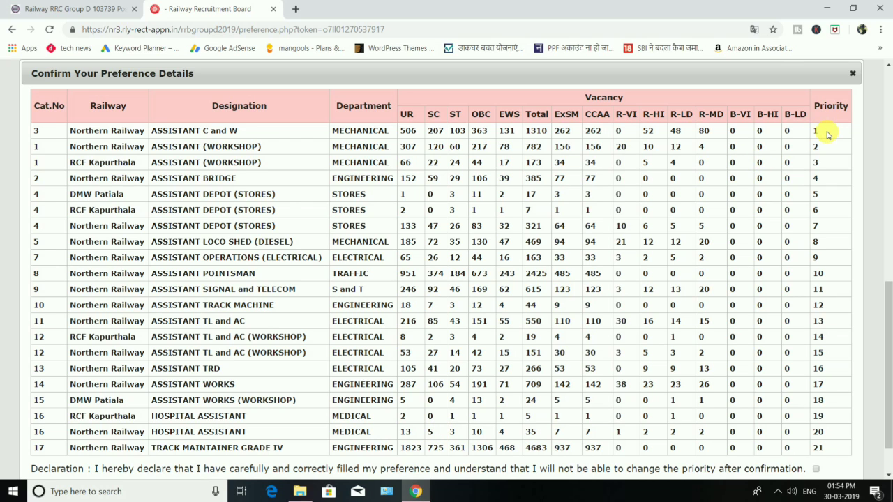
Step: Accept the declaration under the preference summary and confirm the post priorities
{"action": "left_click", "coordinate": [888, 305]}
{"action": "left_click_drag", "start_coordinate": [888, 305], "coordinate": [888, 327]}
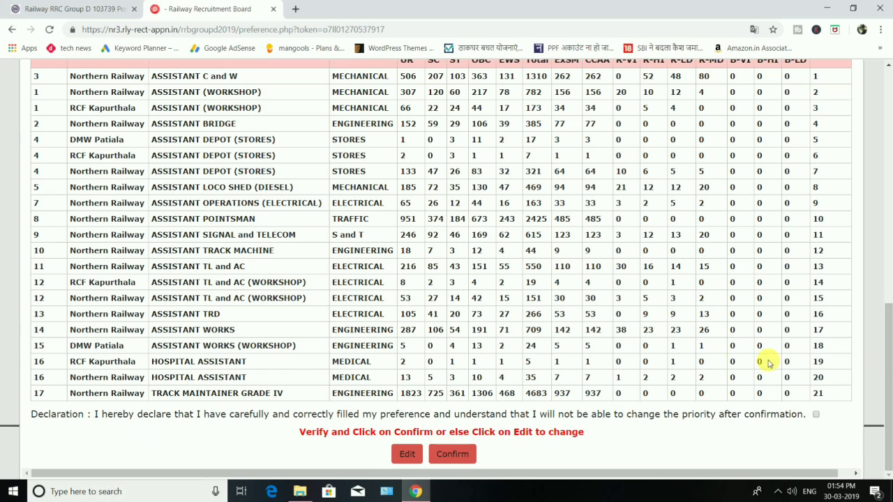
{"action": "left_click", "coordinate": [816, 415]}
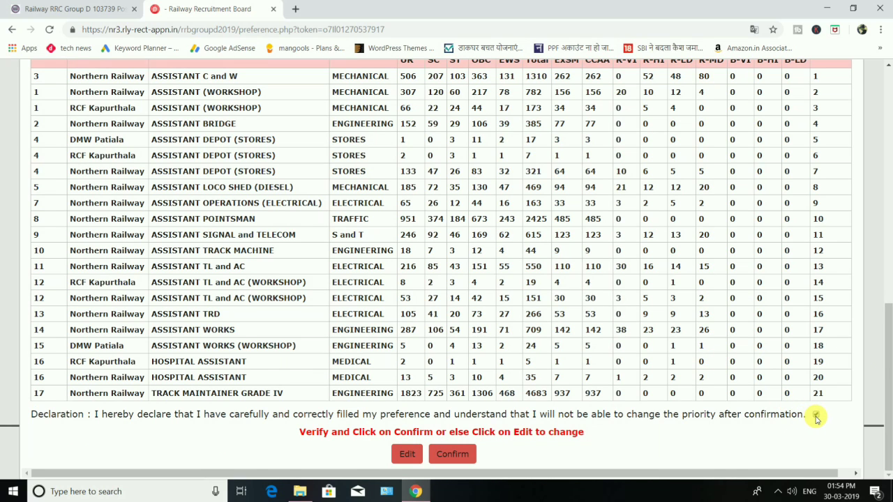
{"action": "left_click", "coordinate": [451, 455]}
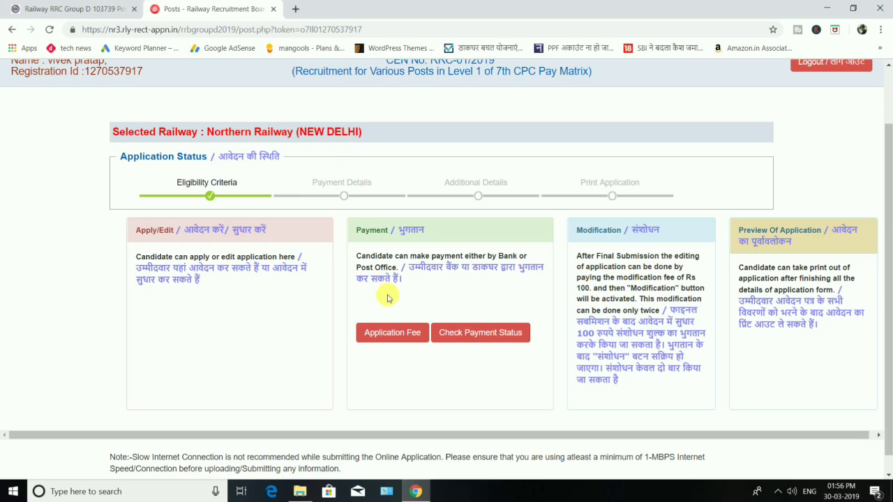
Step: Open the application fee payment, choose Bank as the payment mode, accept the cancellation and refund policy, and proceed to payment
{"action": "left_click", "coordinate": [402, 333]}
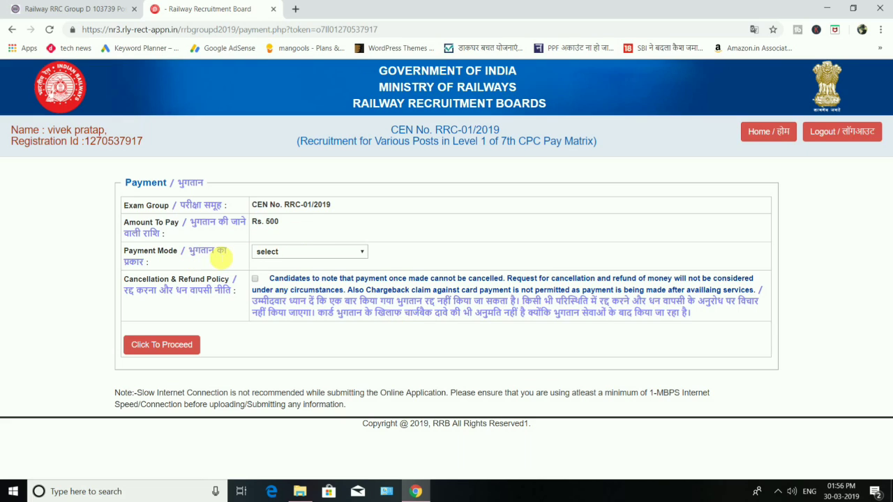
{"action": "left_click", "coordinate": [278, 252]}
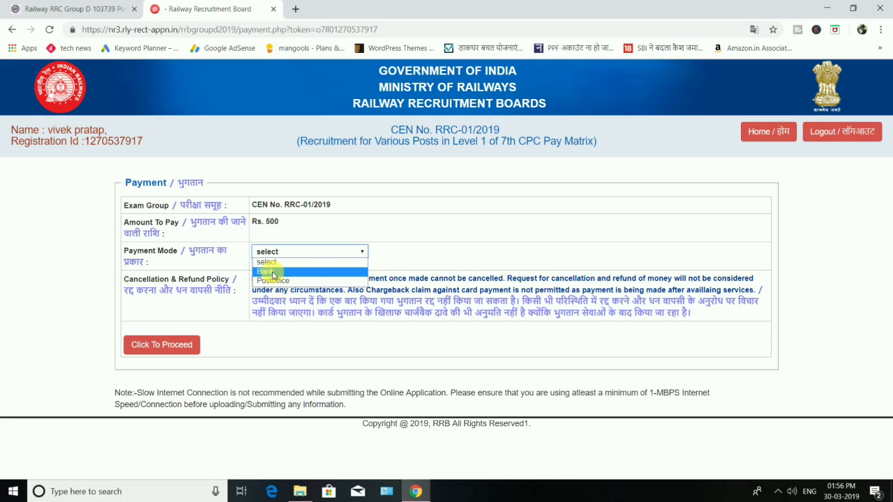
{"action": "left_click", "coordinate": [272, 272]}
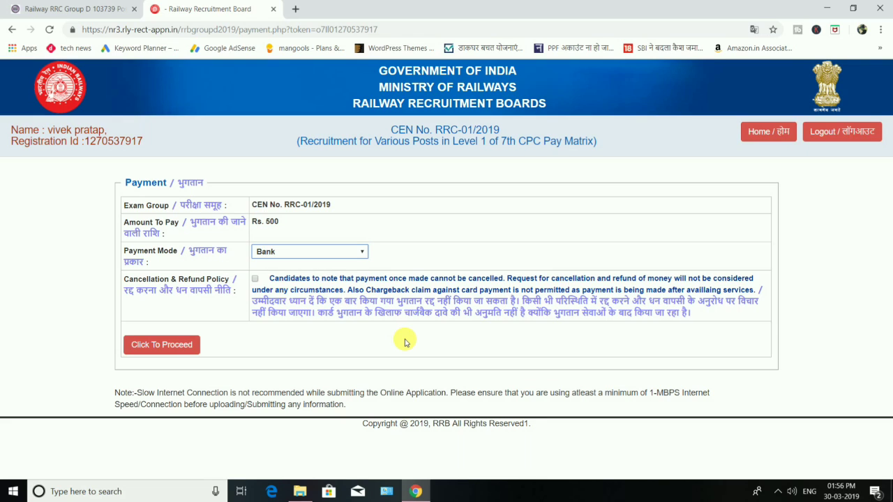
{"action": "left_click", "coordinate": [255, 279]}
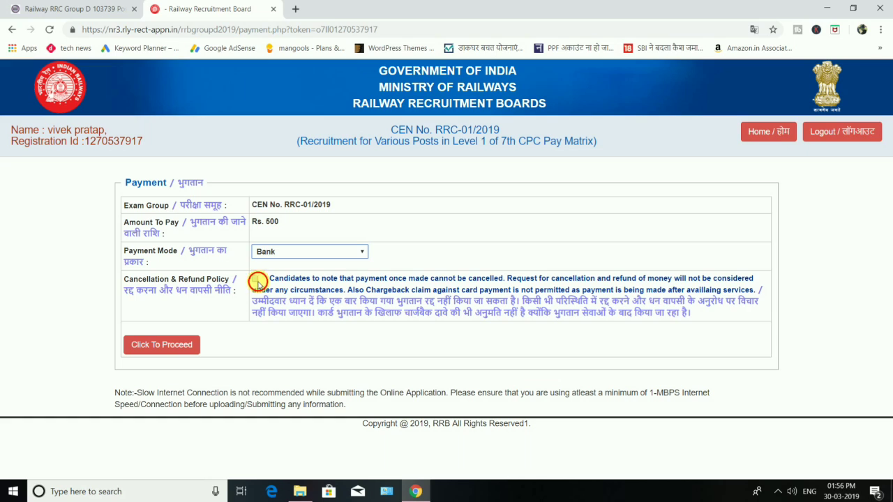
{"action": "left_click", "coordinate": [171, 348]}
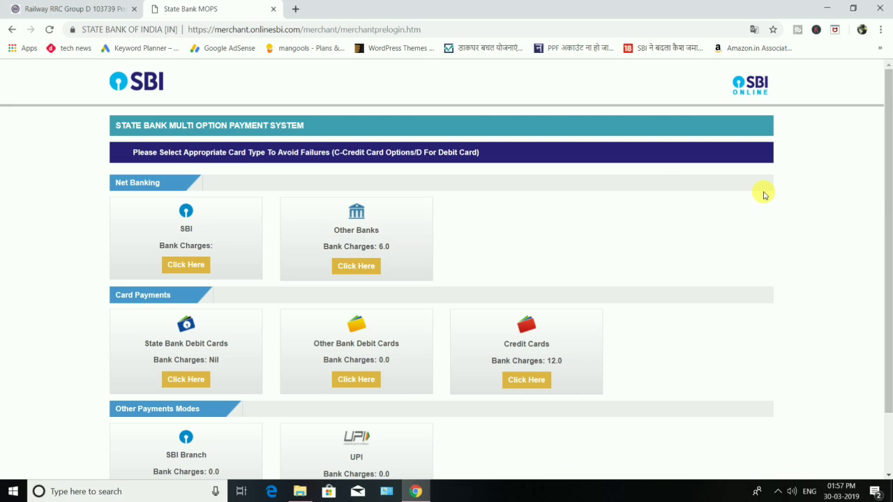
Step: Review the available payment modes and choose SBI net banking to pay the application fee
{"action": "left_click_drag", "start_coordinate": [888, 198], "coordinate": [877, 293]}
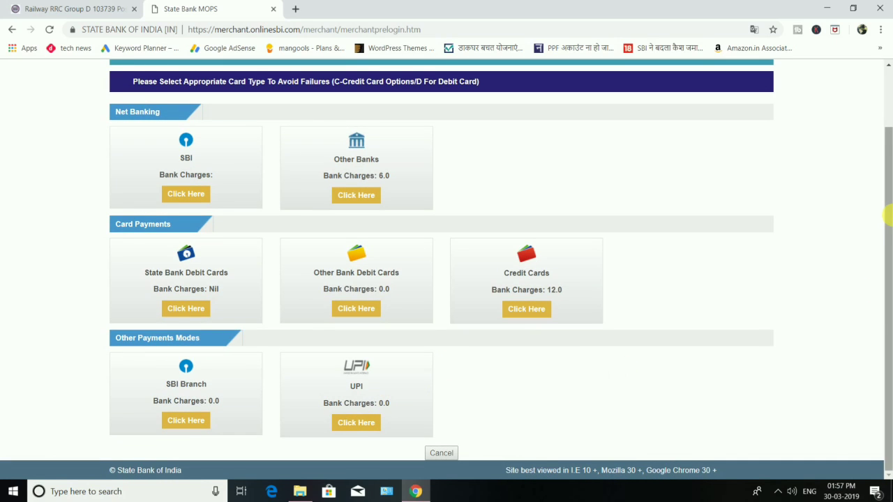
{"action": "left_click_drag", "start_coordinate": [886, 224], "coordinate": [888, 171]}
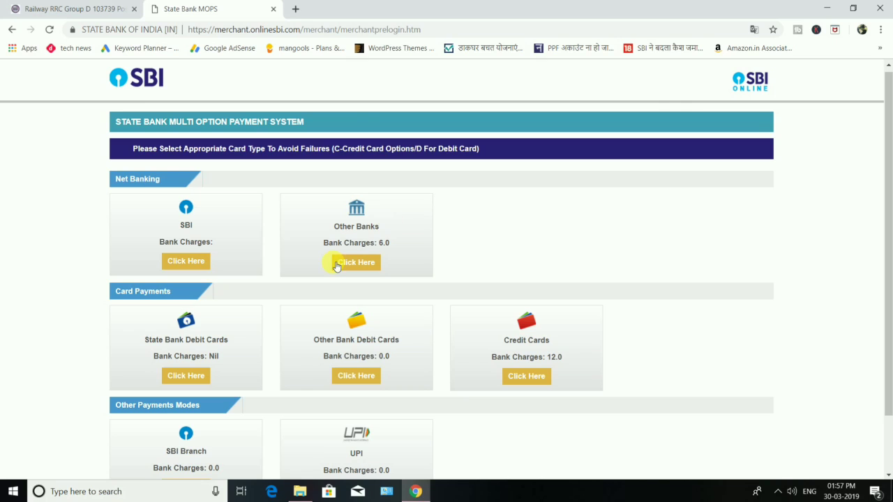
{"action": "left_click", "coordinate": [189, 261]}
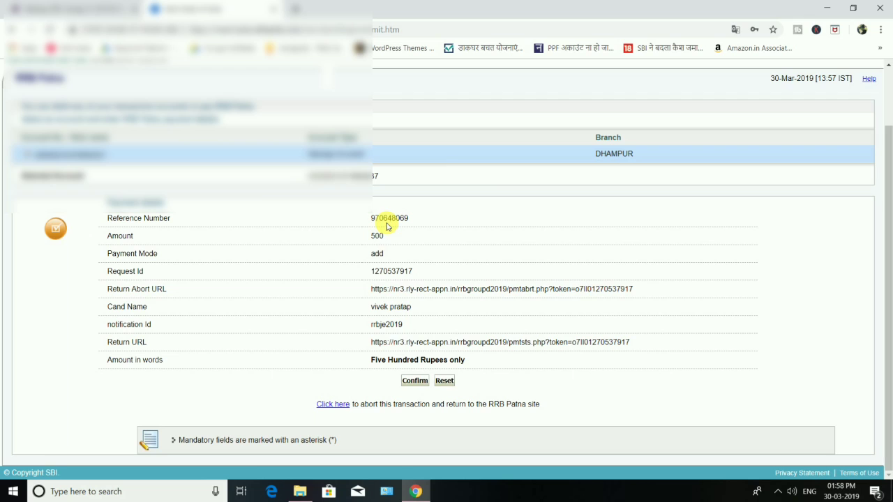
Step: Confirm the 500 rupee RRB Patna payment and its transaction details, debiting the savings account
{"action": "left_click", "coordinate": [411, 382]}
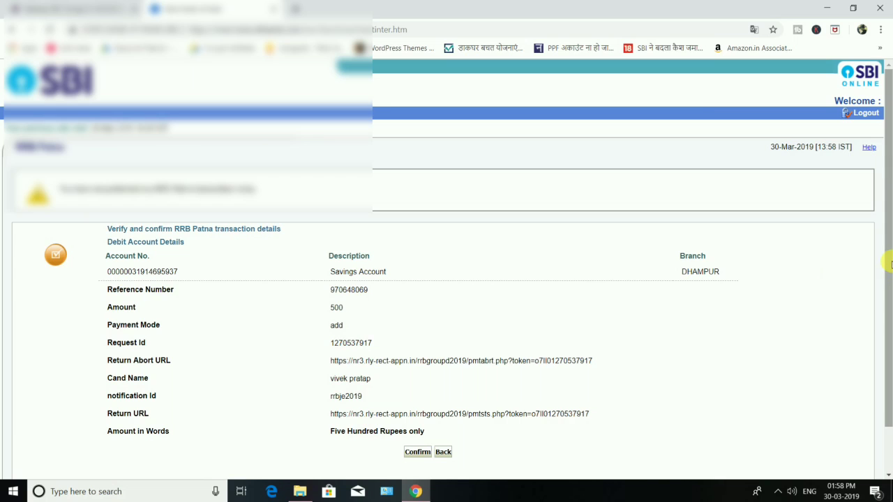
{"action": "left_click_drag", "start_coordinate": [887, 260], "coordinate": [890, 288]}
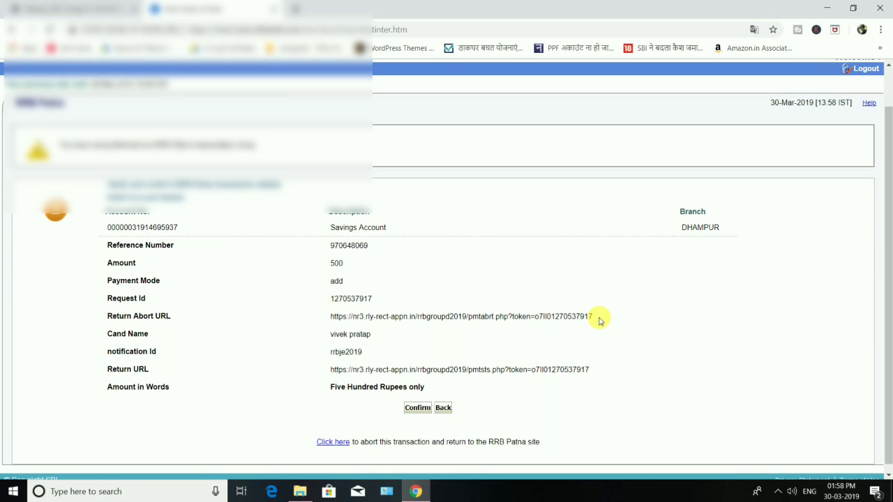
{"action": "left_click", "coordinate": [416, 408]}
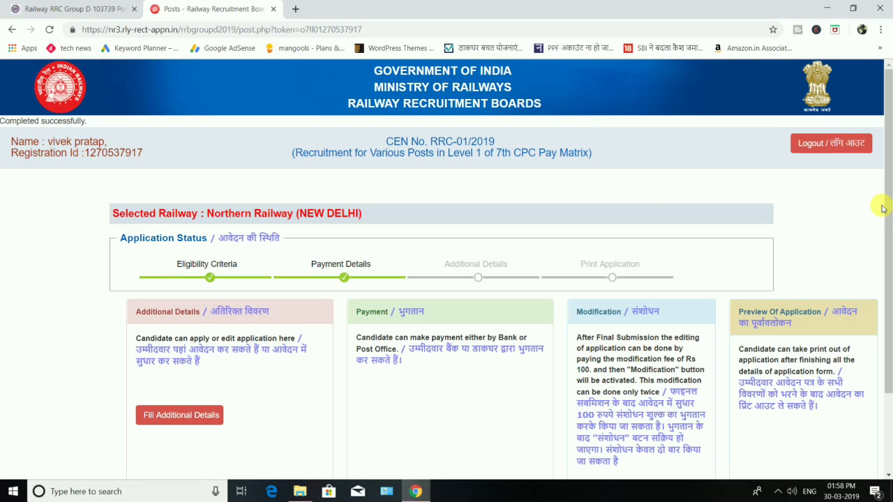
Step: Open the additional details form of the application and view the options for the higher qualification type
{"action": "left_click_drag", "start_coordinate": [887, 209], "coordinate": [887, 236]}
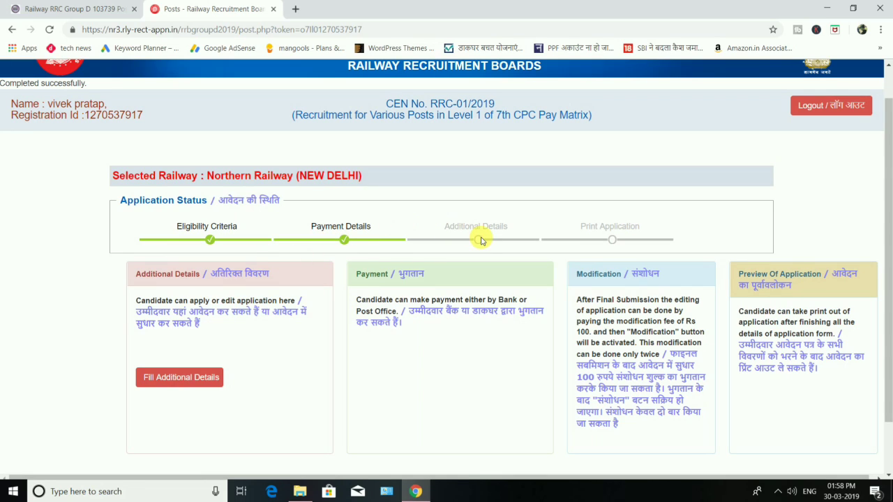
{"action": "left_click", "coordinate": [196, 380]}
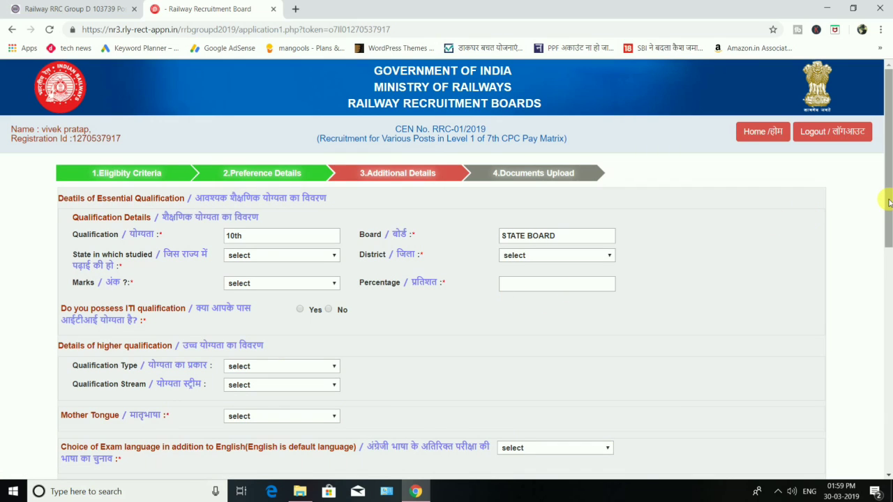
{"action": "left_click_drag", "start_coordinate": [888, 202], "coordinate": [877, 239]}
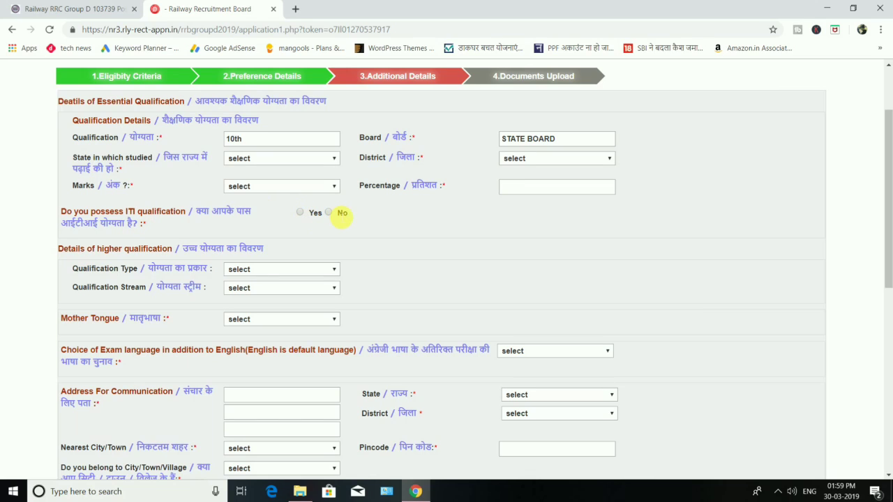
{"action": "left_click", "coordinate": [282, 270]}
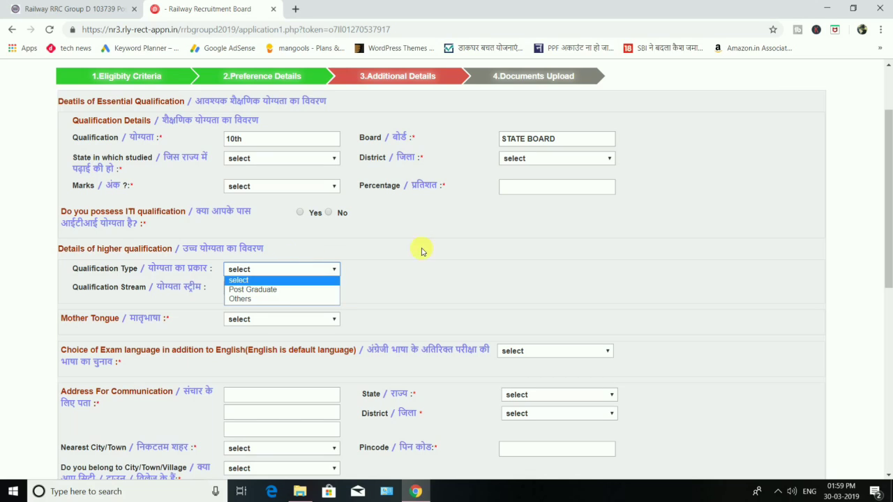
{"action": "left_click", "coordinate": [449, 247]}
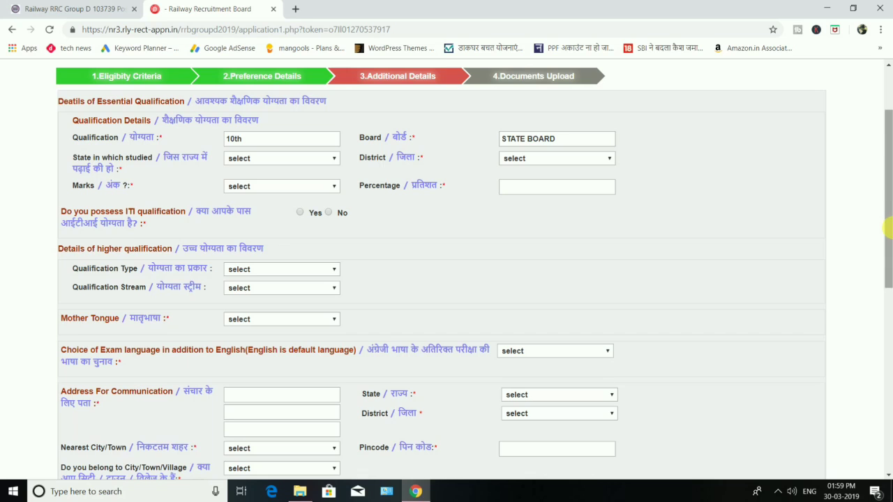
Step: Select HINDI as the exam language in addition to English and confirm the choice
{"action": "left_click_drag", "start_coordinate": [887, 229], "coordinate": [886, 298]}
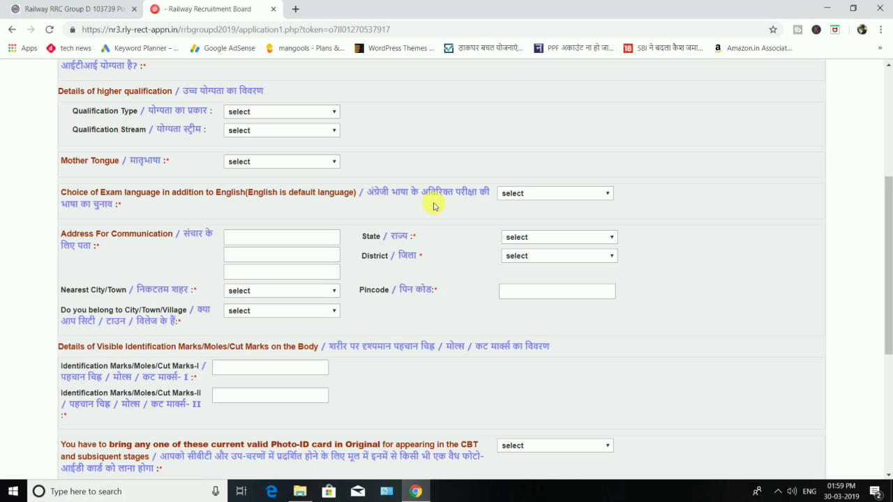
{"action": "left_click", "coordinate": [533, 194]}
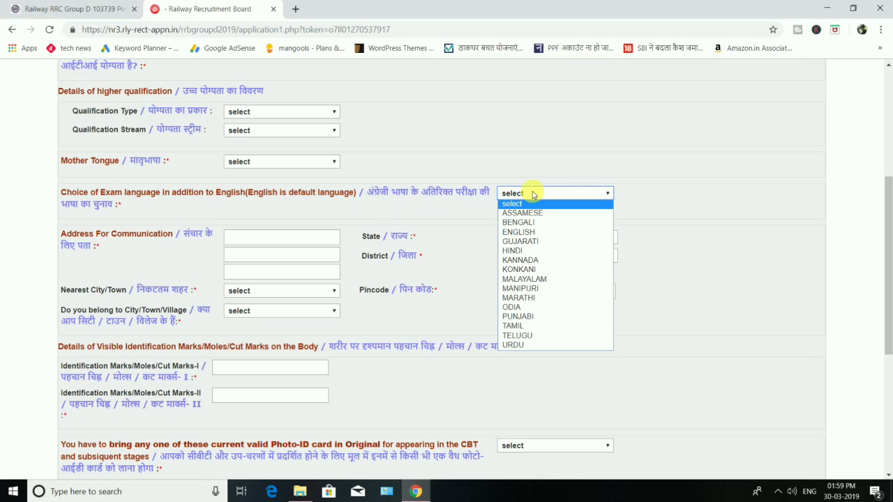
{"action": "left_click", "coordinate": [524, 251]}
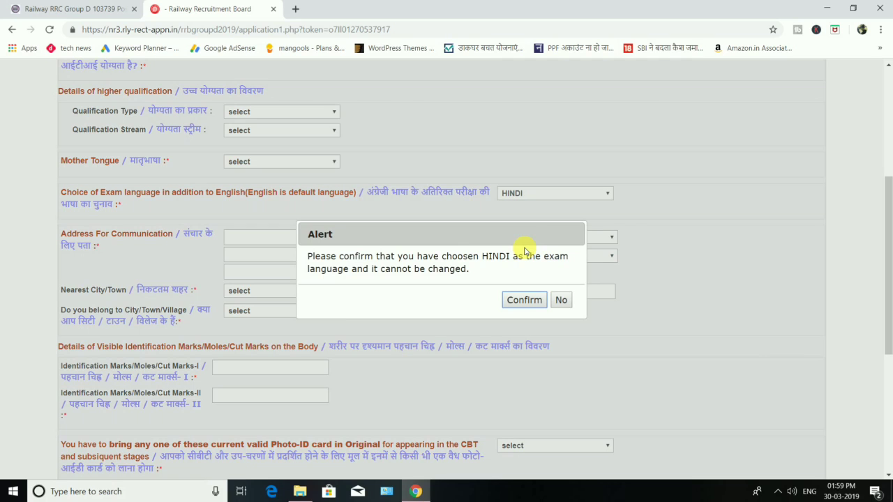
{"action": "left_click", "coordinate": [522, 301]}
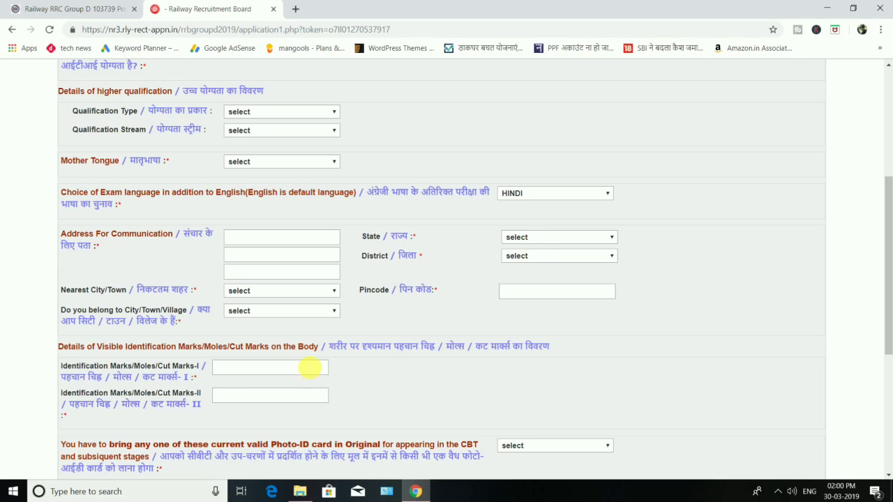
Step: Examine which photo-ID cards can be chosen for appearing in the CBT
{"action": "left_click_drag", "start_coordinate": [890, 235], "coordinate": [887, 315]}
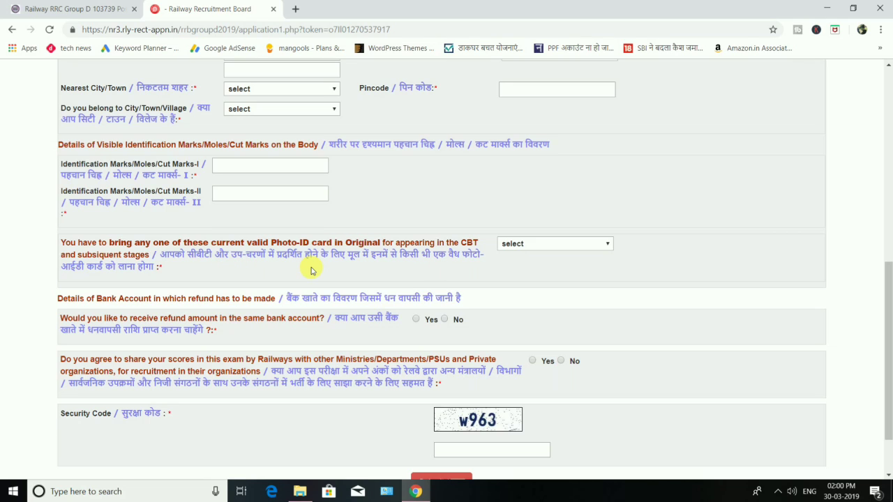
{"action": "left_click", "coordinate": [541, 247]}
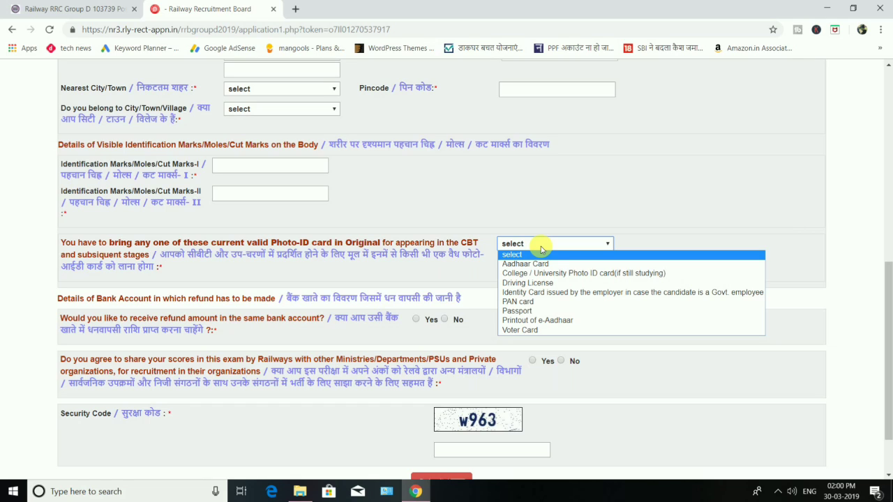
{"action": "left_click", "coordinate": [408, 339]}
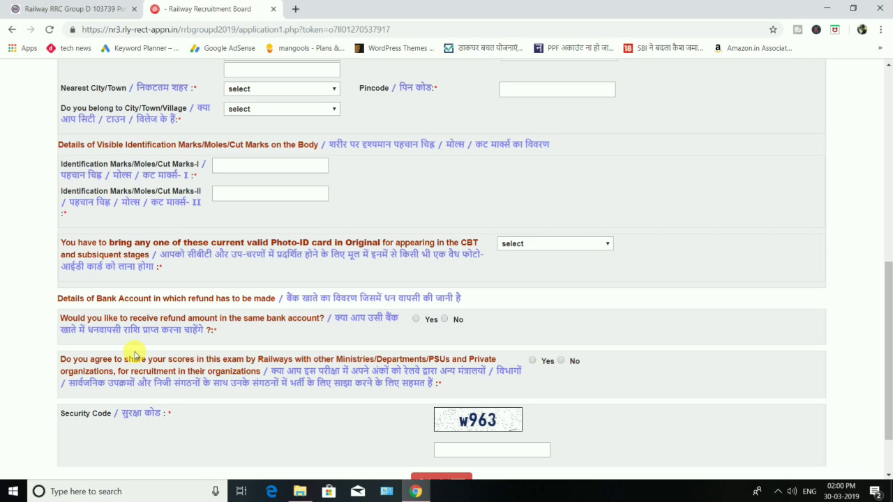
Step: Choose to receive the refund in the same bank account and submit the completed additional details form
{"action": "left_click", "coordinate": [416, 320]}
{"action": "left_click", "coordinate": [445, 320]}
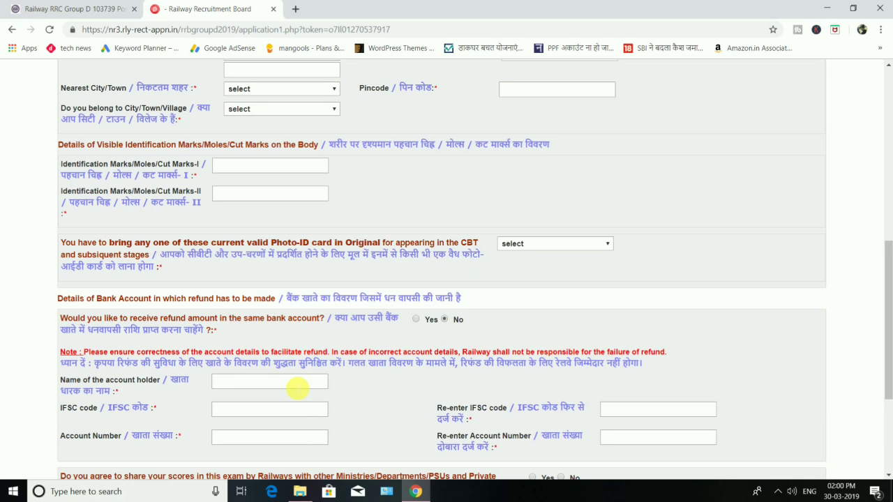
{"action": "left_click", "coordinate": [416, 320]}
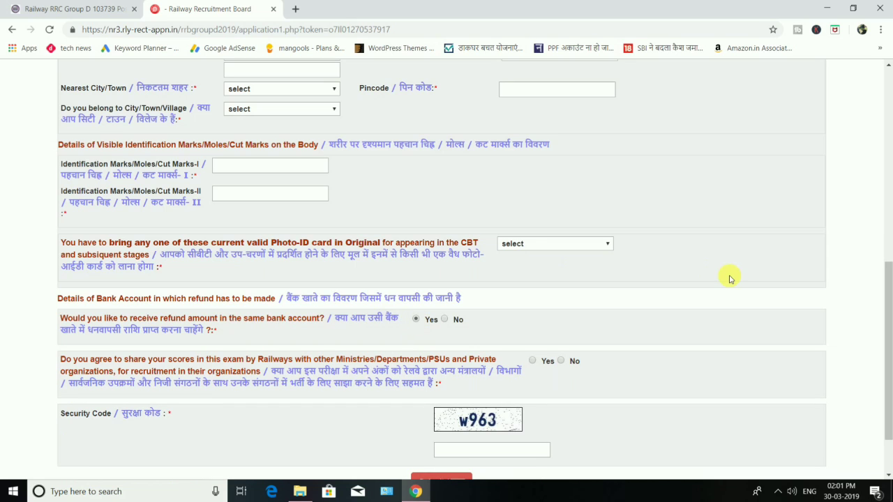
{"action": "left_click_drag", "start_coordinate": [890, 292], "coordinate": [889, 321]}
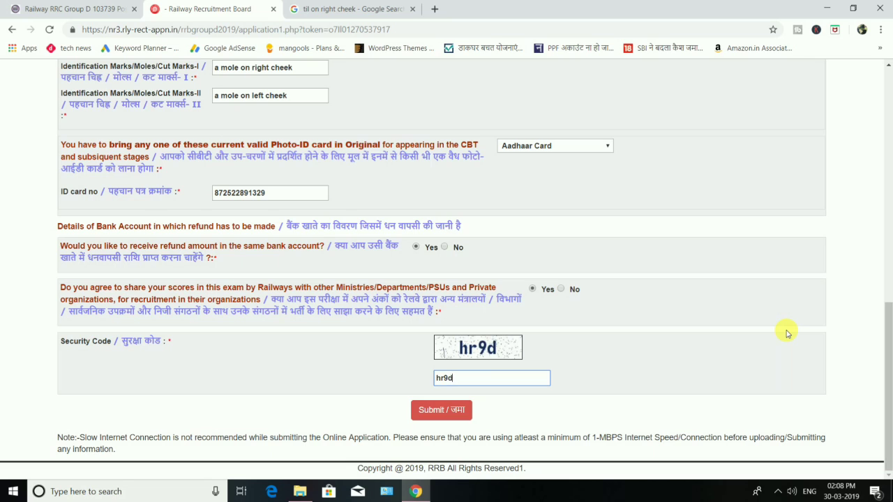
{"action": "left_click", "coordinate": [426, 410]}
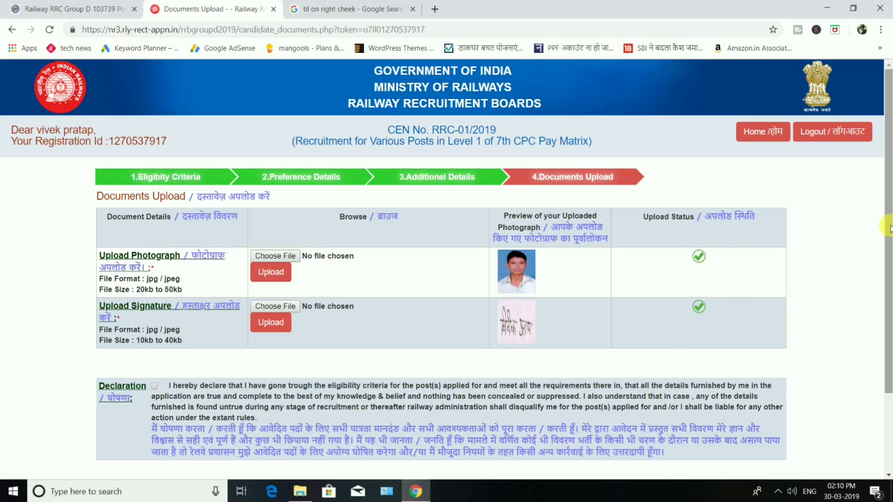
Step: Accept the declaration below the uploaded documents, make the final submission and confirm the photograph and signature
{"action": "left_click_drag", "start_coordinate": [887, 220], "coordinate": [886, 299]}
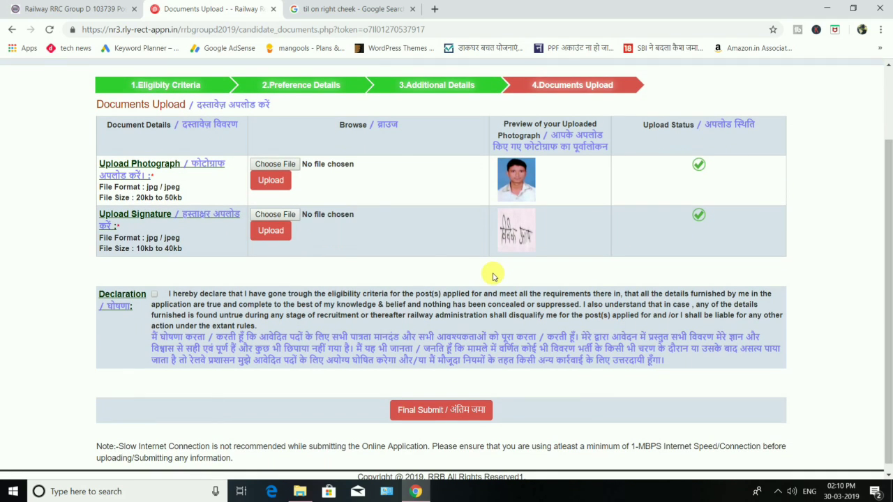
{"action": "left_click", "coordinate": [154, 295]}
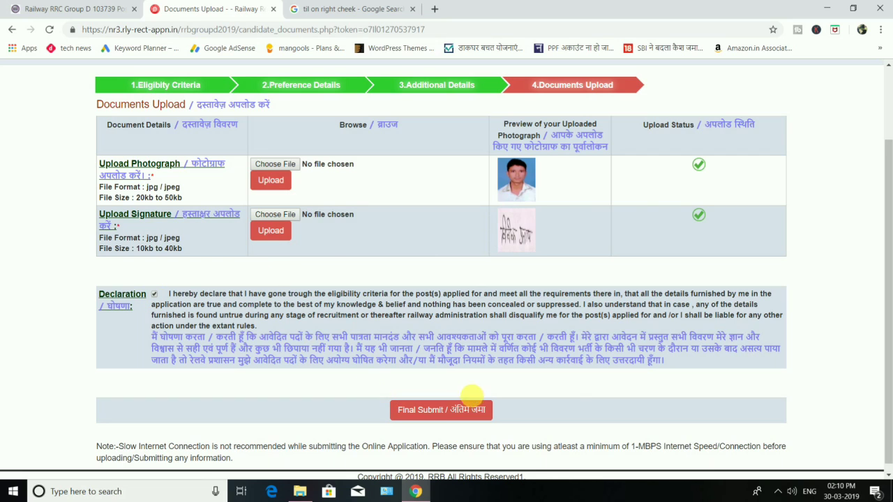
{"action": "left_click", "coordinate": [438, 411]}
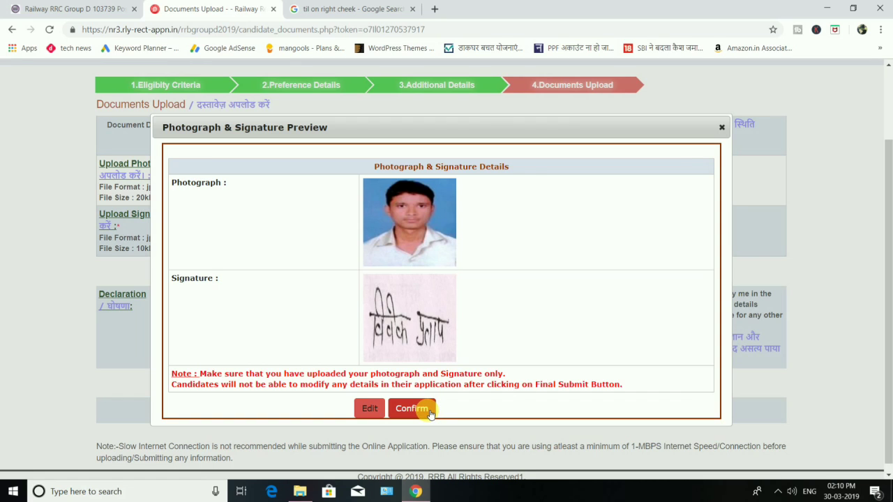
{"action": "left_click", "coordinate": [412, 409]}
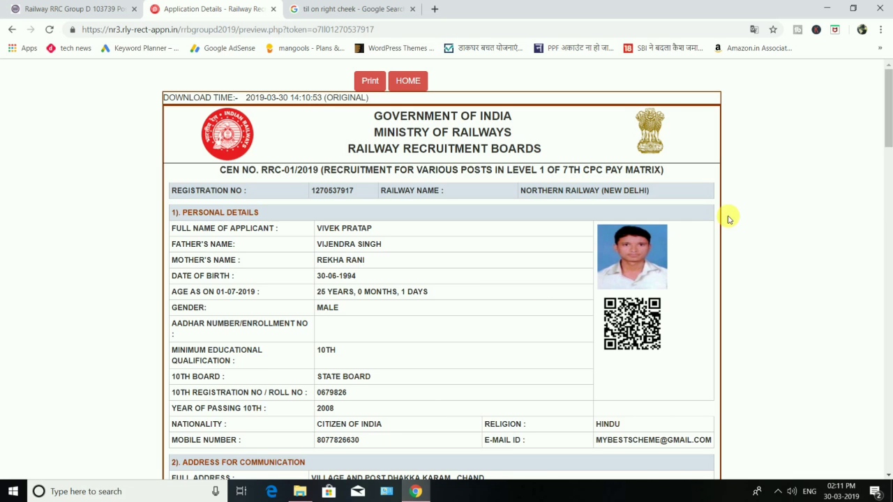
{"action": "mouse_move", "coordinate": [888, 111]}
{"action": "left_mouse_down"}
{"action": "mouse_move", "coordinate": [888, 366]}
{"action": "mouse_move", "coordinate": [890, 94]}
{"action": "left_mouse_up"}
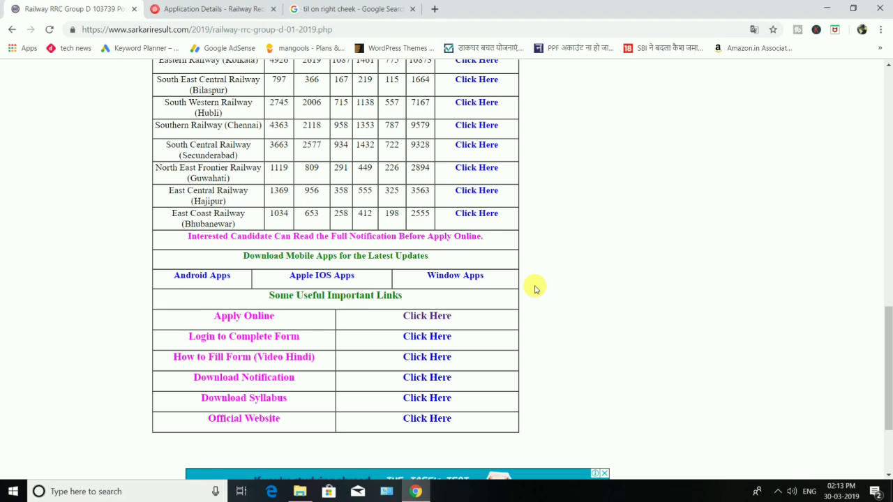
{"action": "scroll", "coordinate": [535, 289], "scroll_direction": "up", "scroll_amount": 10}
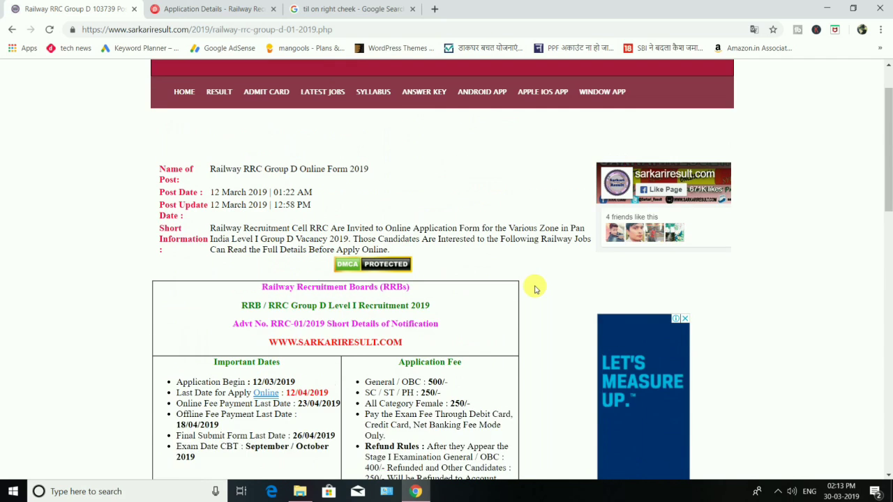
{"action": "scroll", "coordinate": [535, 288], "scroll_direction": "up", "scroll_amount": 2}
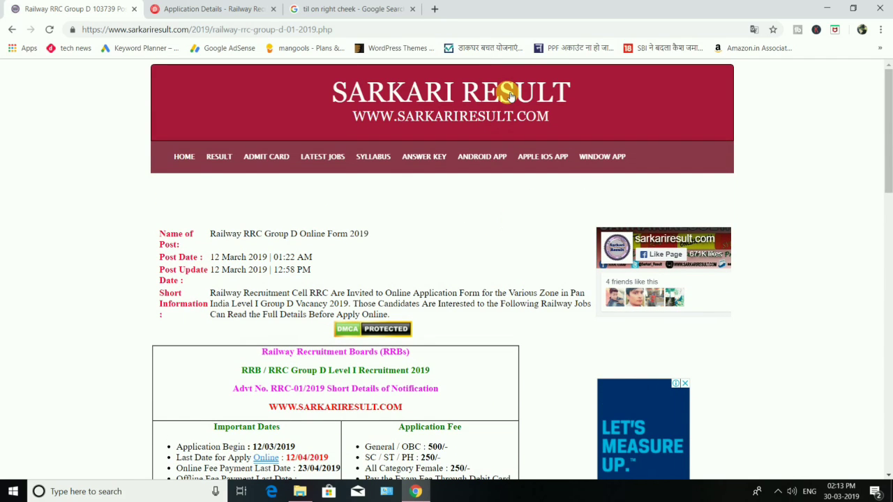